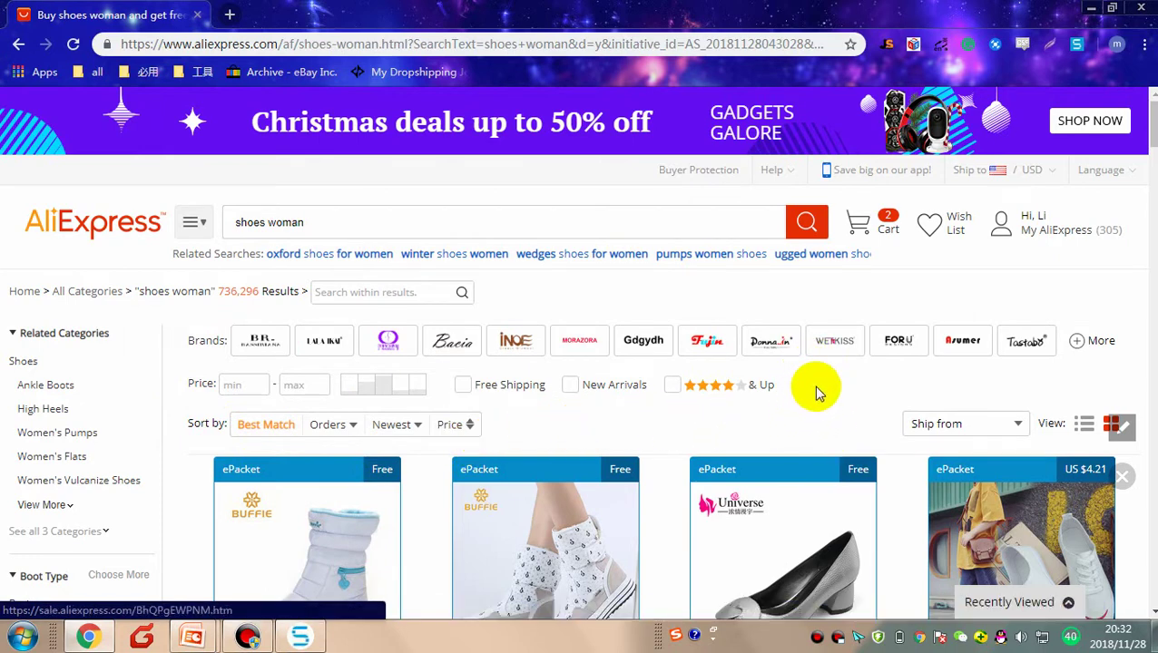
# Step: Show the Ship from country choices, then return to the shoes woman results
pyautogui.click(985, 423)
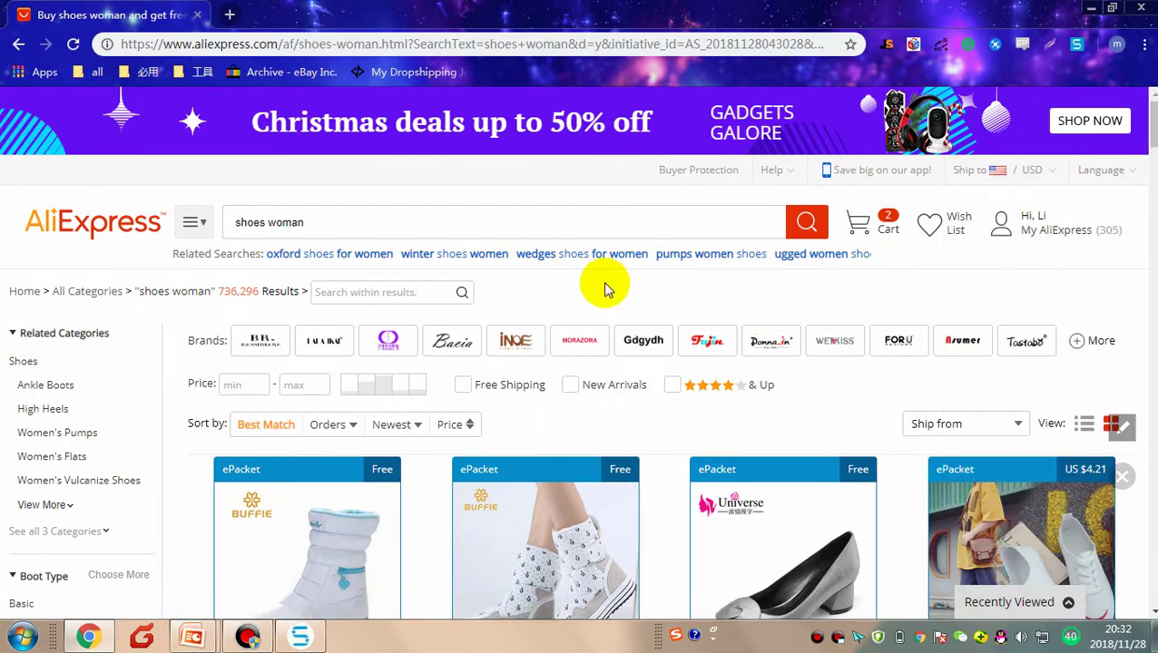
pyautogui.moveTo(320, 568)
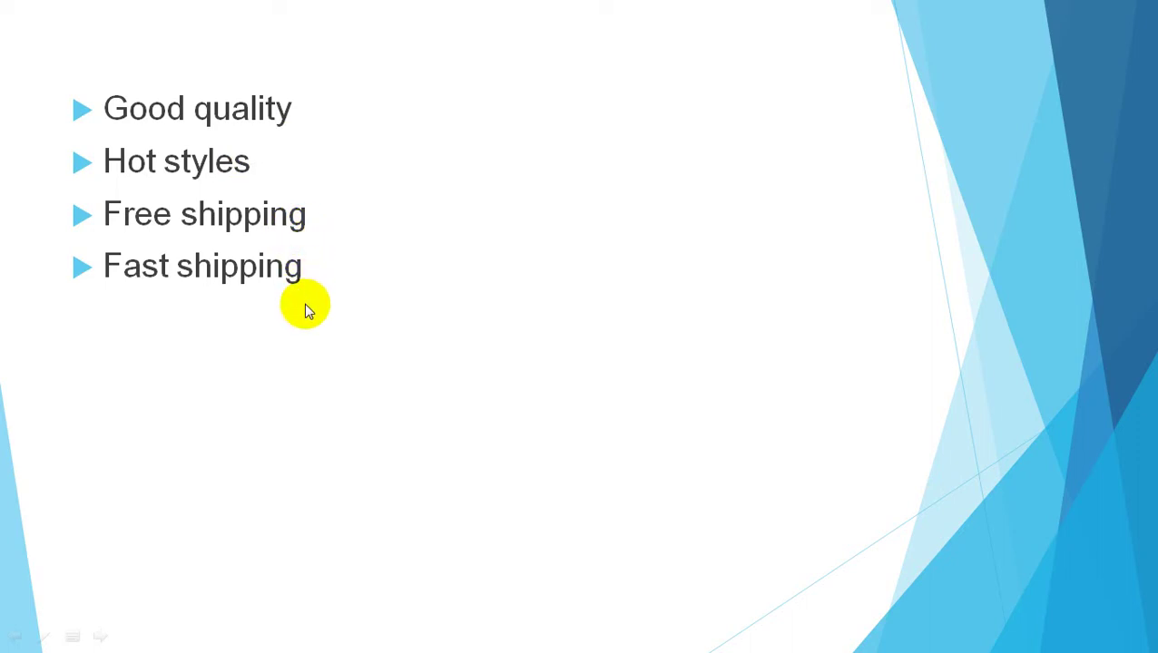
pyautogui.hotkey('alt', 'Tab')
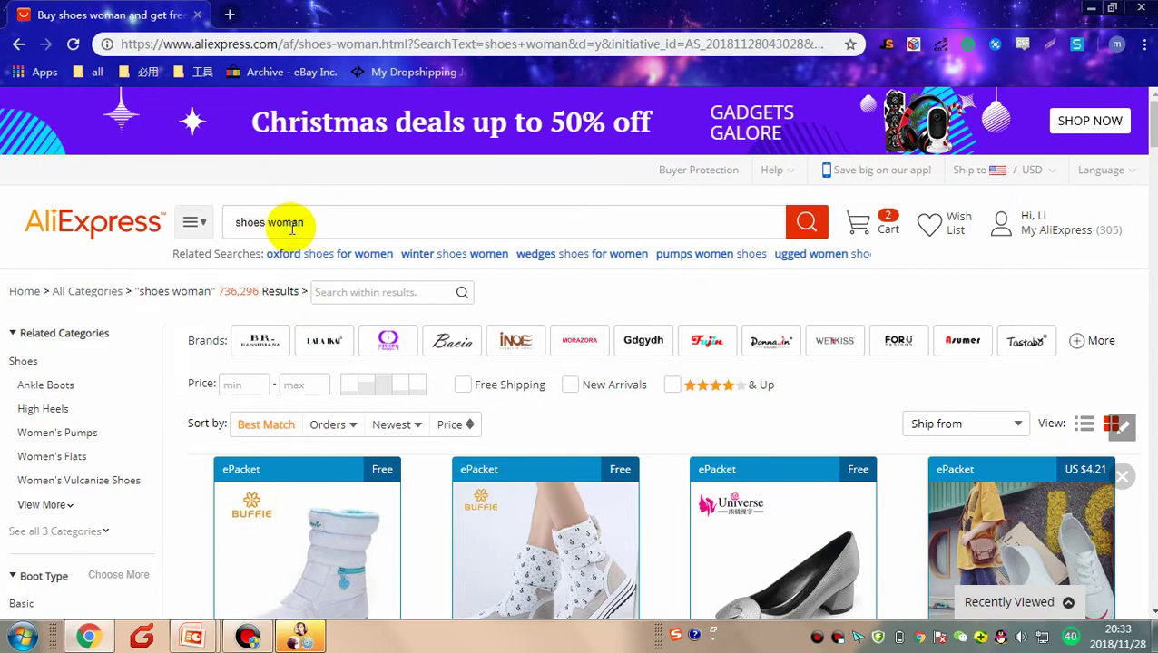
# Step: Sort the shoes woman results by Orders, led by snow boots with 18,348 orders
pyautogui.scroll(-4, 336, 246)
pyautogui.scroll(5, 336, 250)
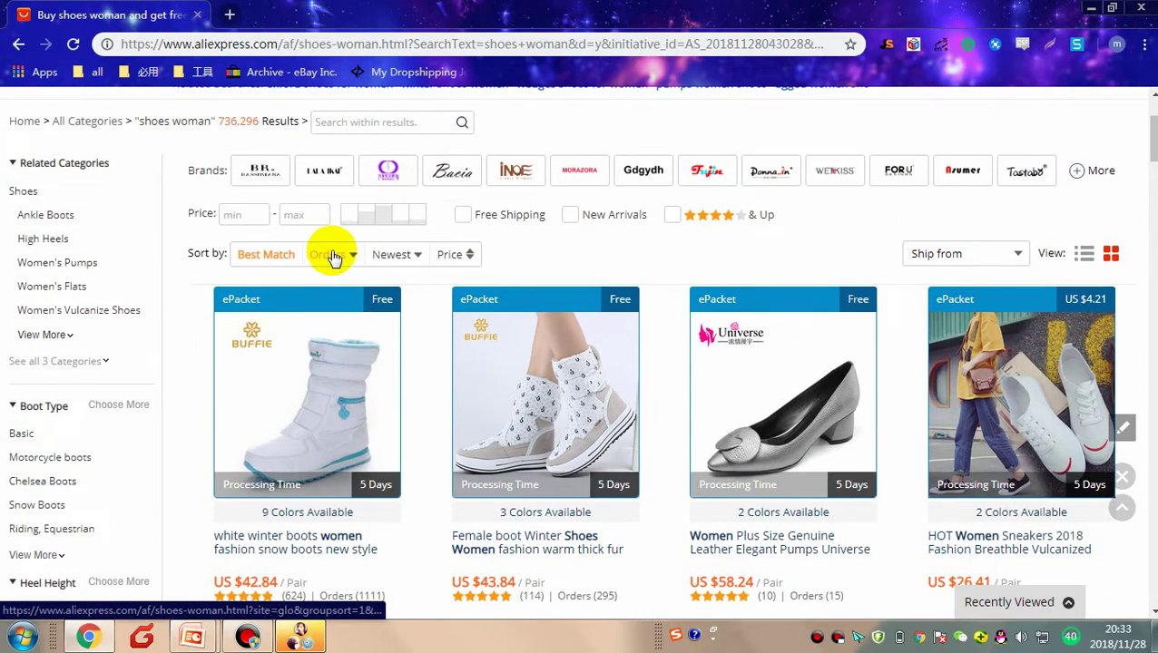
pyautogui.scroll(-1, 354, 297)
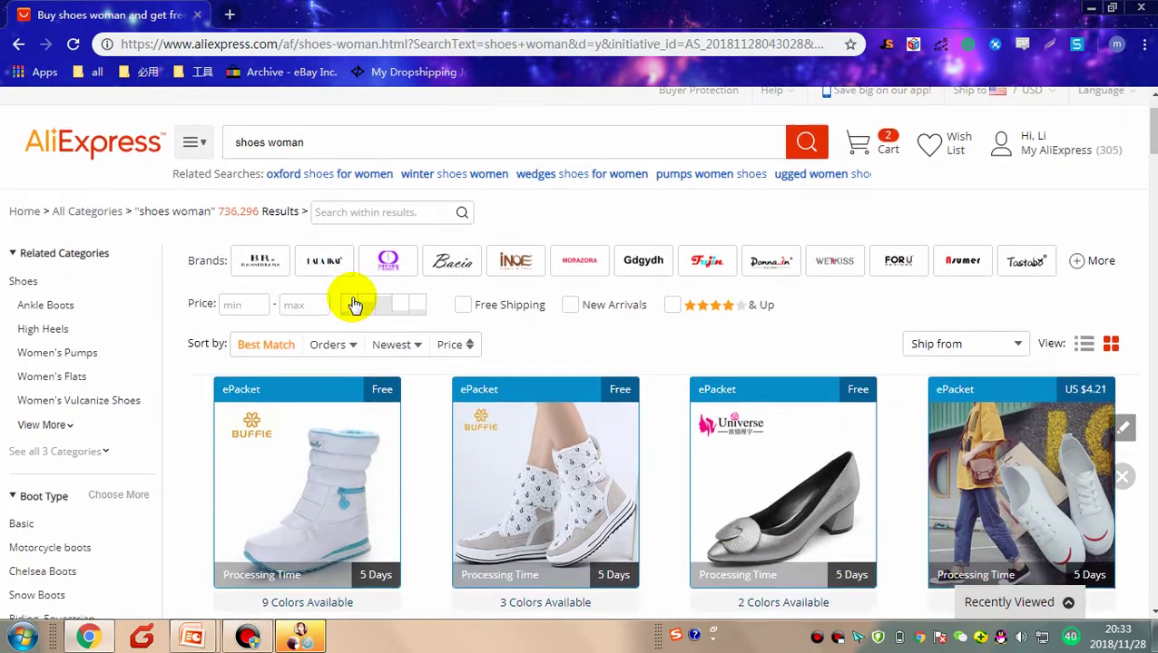
pyautogui.moveTo(364, 423)
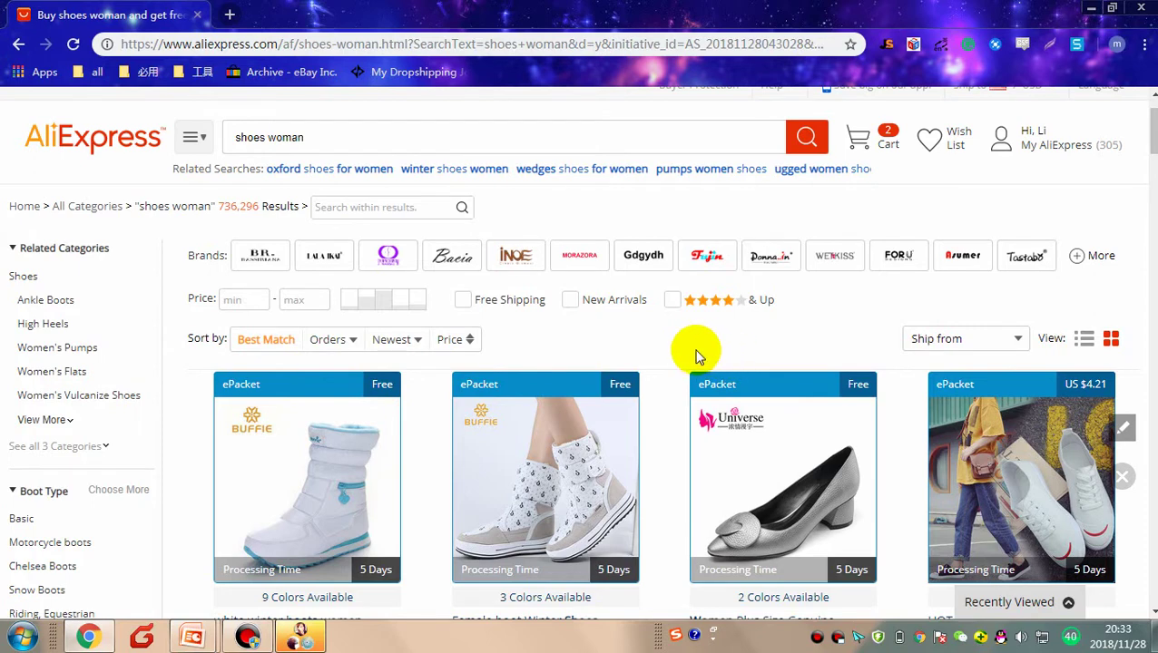
pyautogui.click(329, 341)
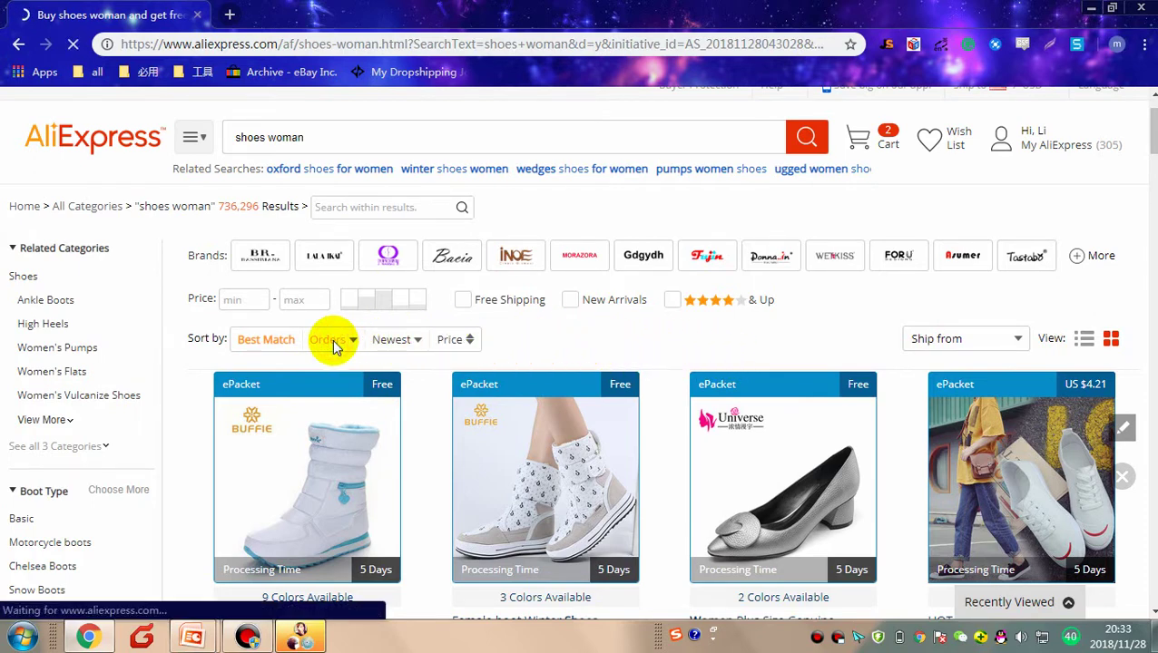
pyautogui.scroll(-4, 334, 348)
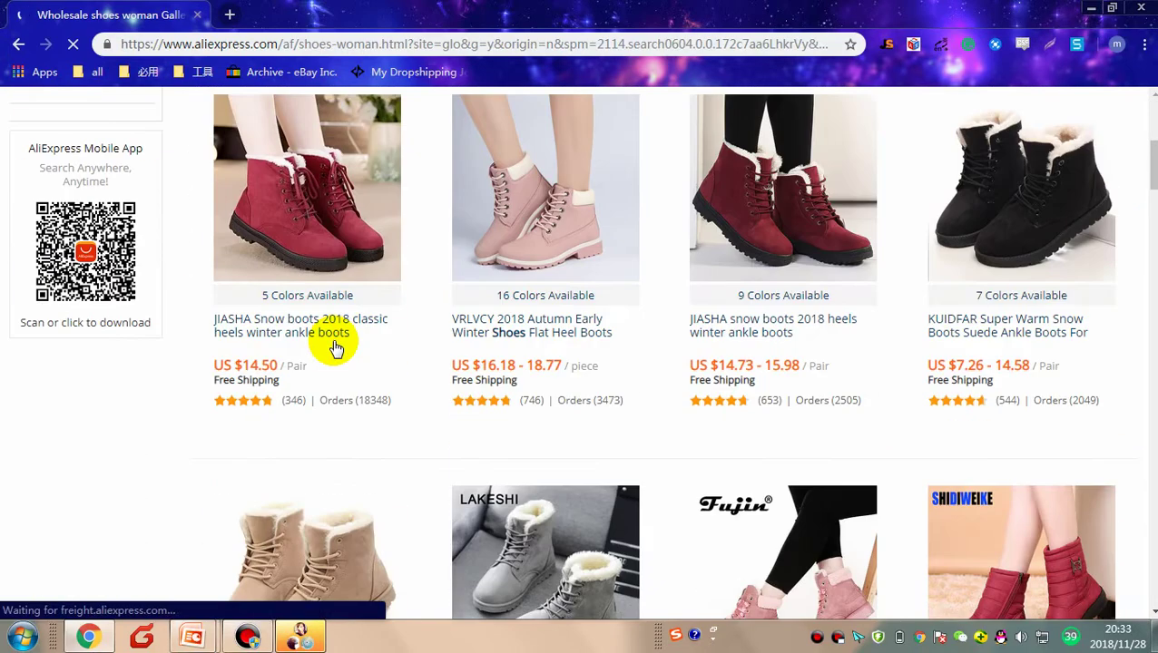
pyautogui.scroll(2, 335, 348)
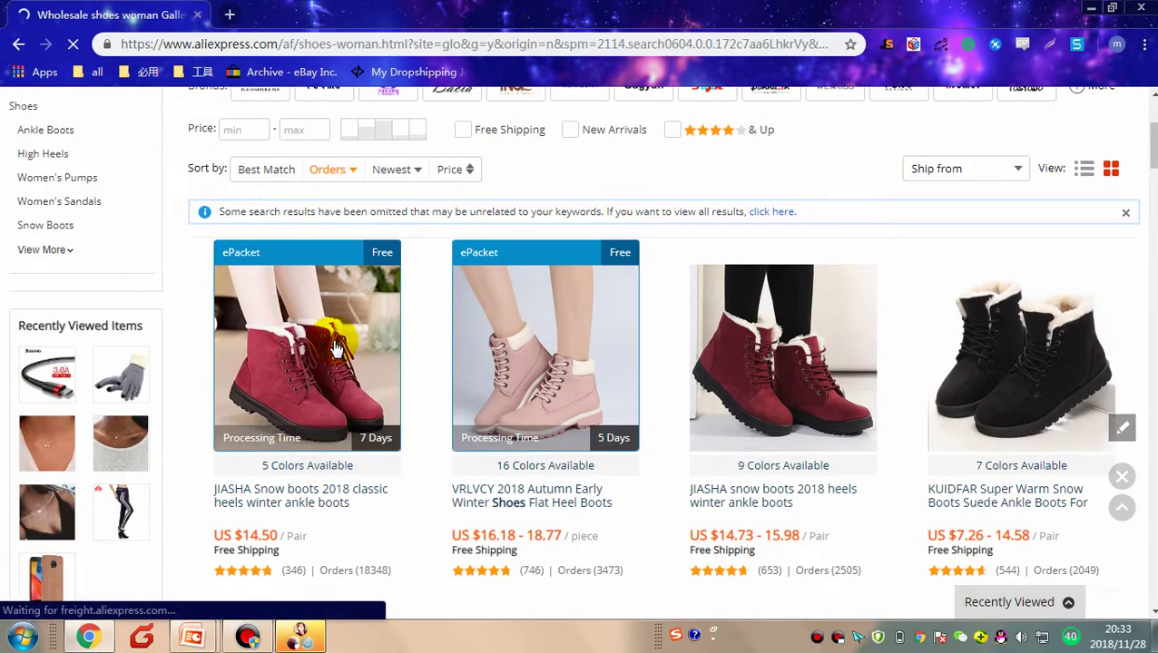
pyautogui.scroll(2, 349, 338)
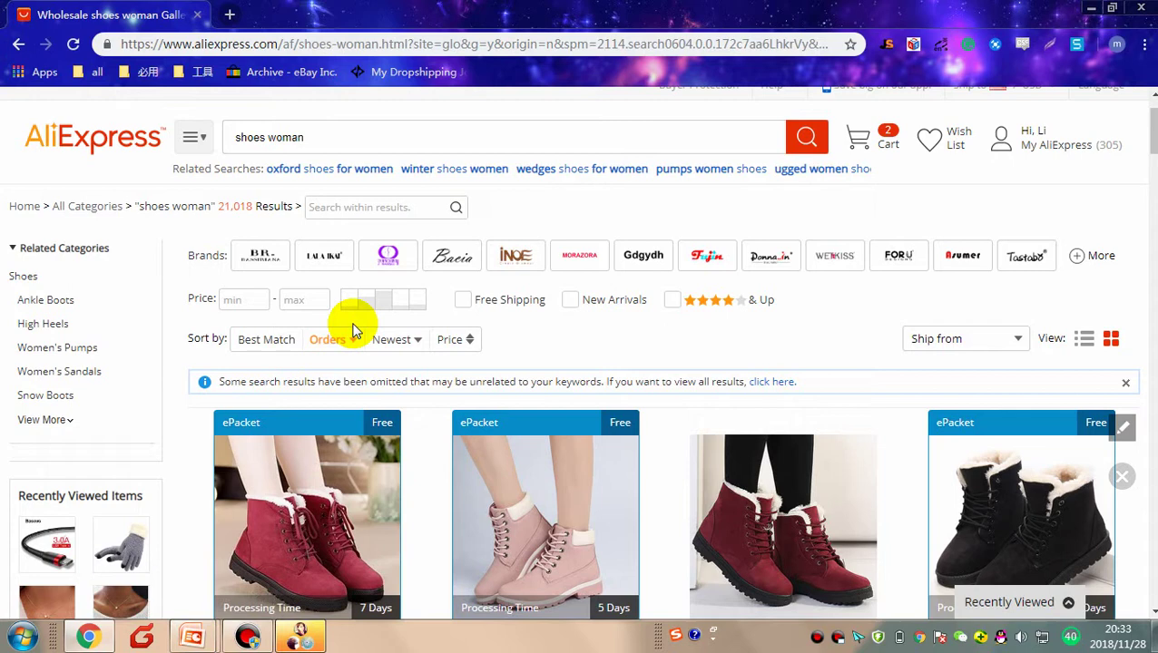
# Step: Apply 4-star & Up, Free Shipping and Ship from United States filters, leaving 50 results
pyautogui.click(672, 301)
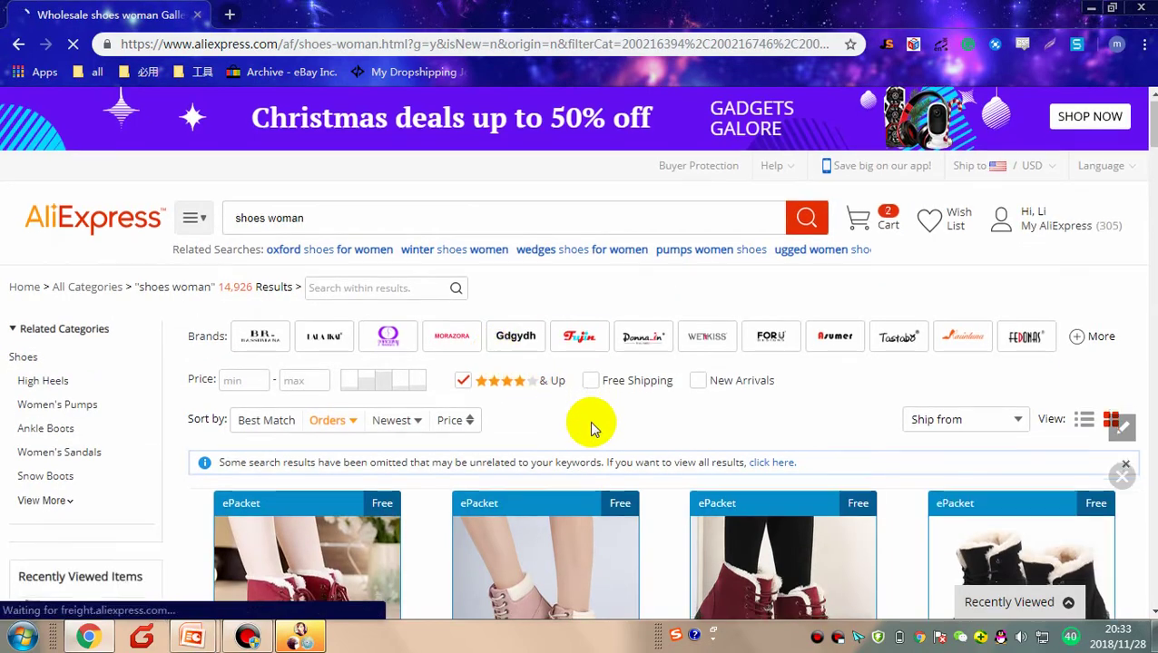
pyautogui.scroll(-1, 585, 423)
pyautogui.click(599, 307)
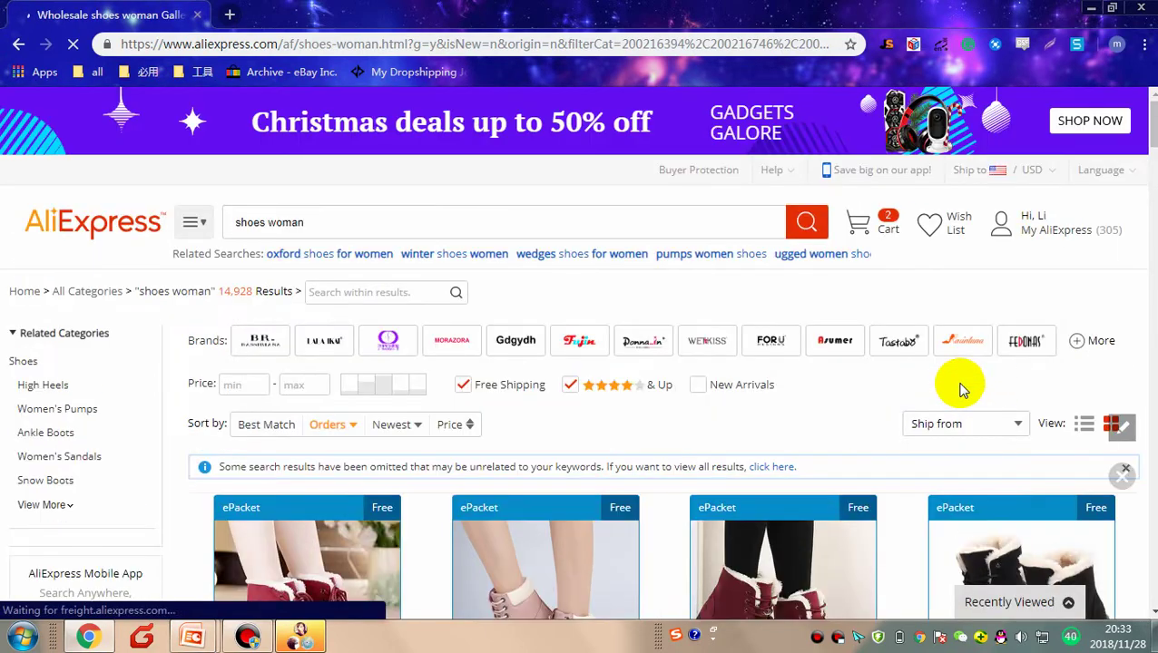
pyautogui.click(993, 422)
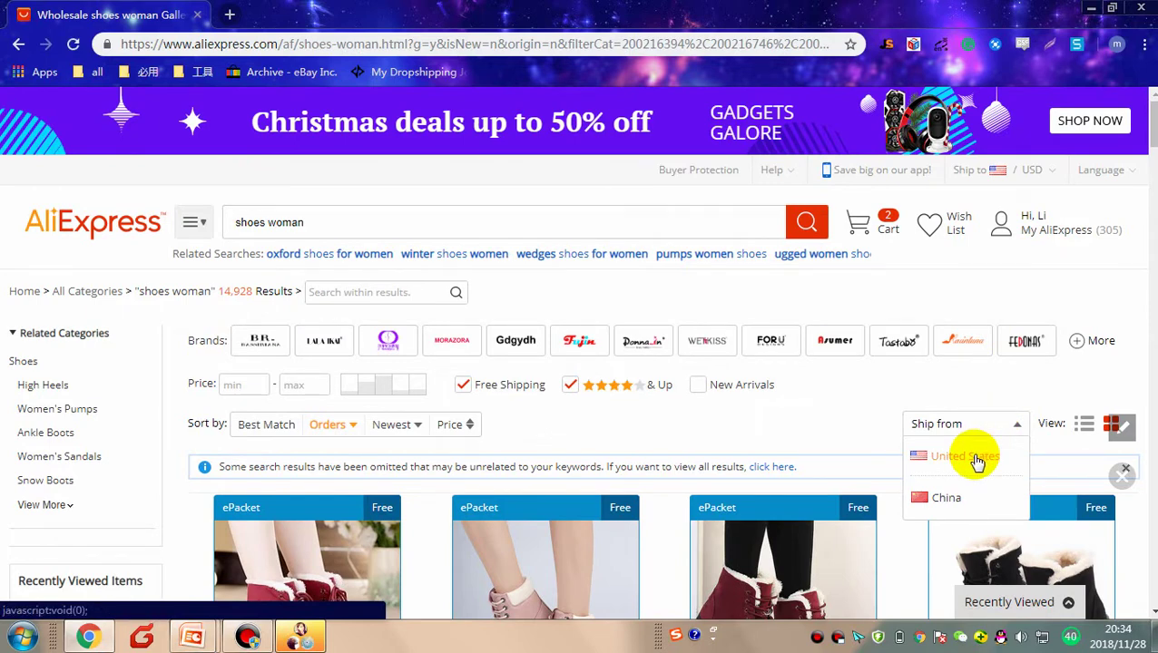
pyautogui.click(978, 461)
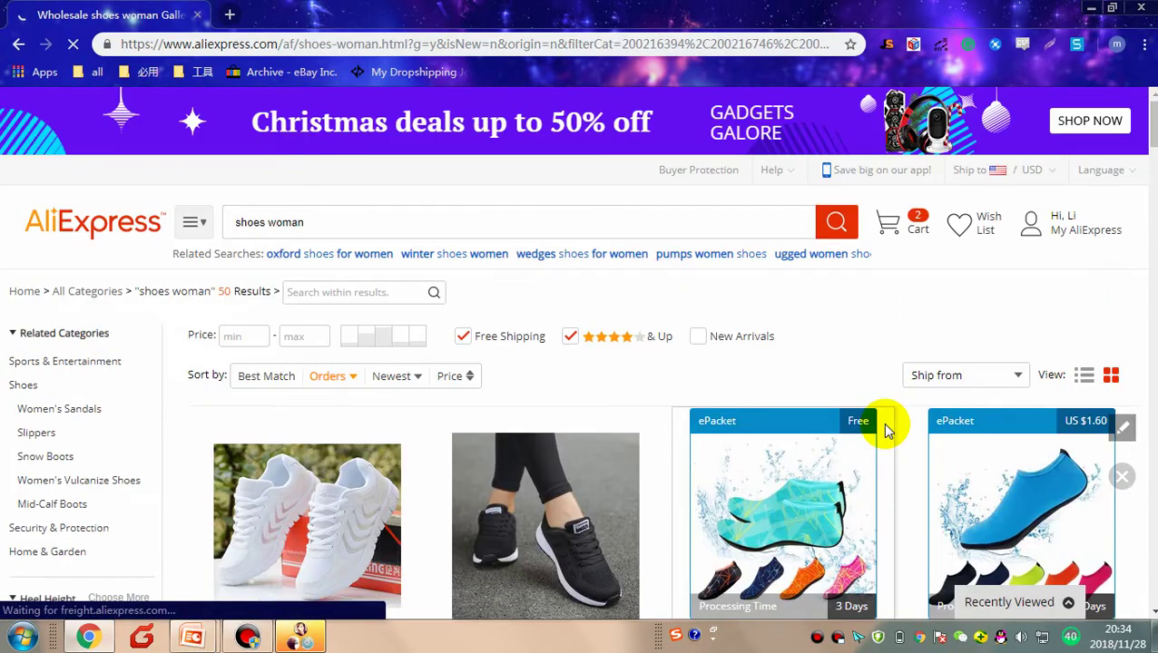
pyautogui.scroll(-3, 689, 363)
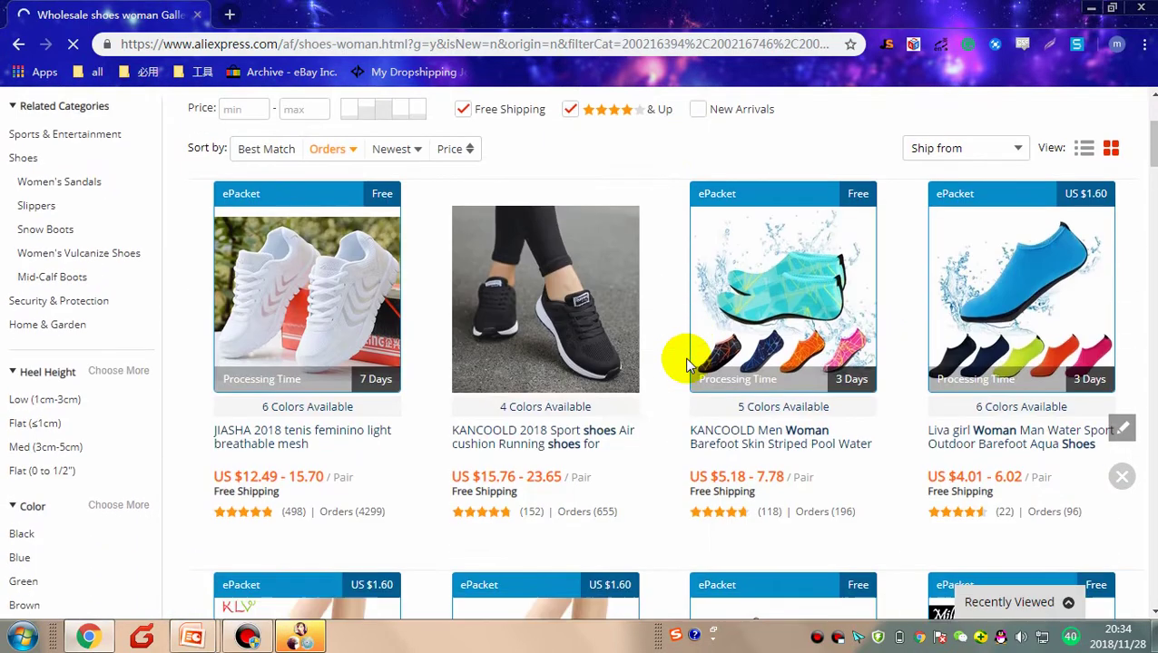
pyautogui.scroll(-3, 908, 439)
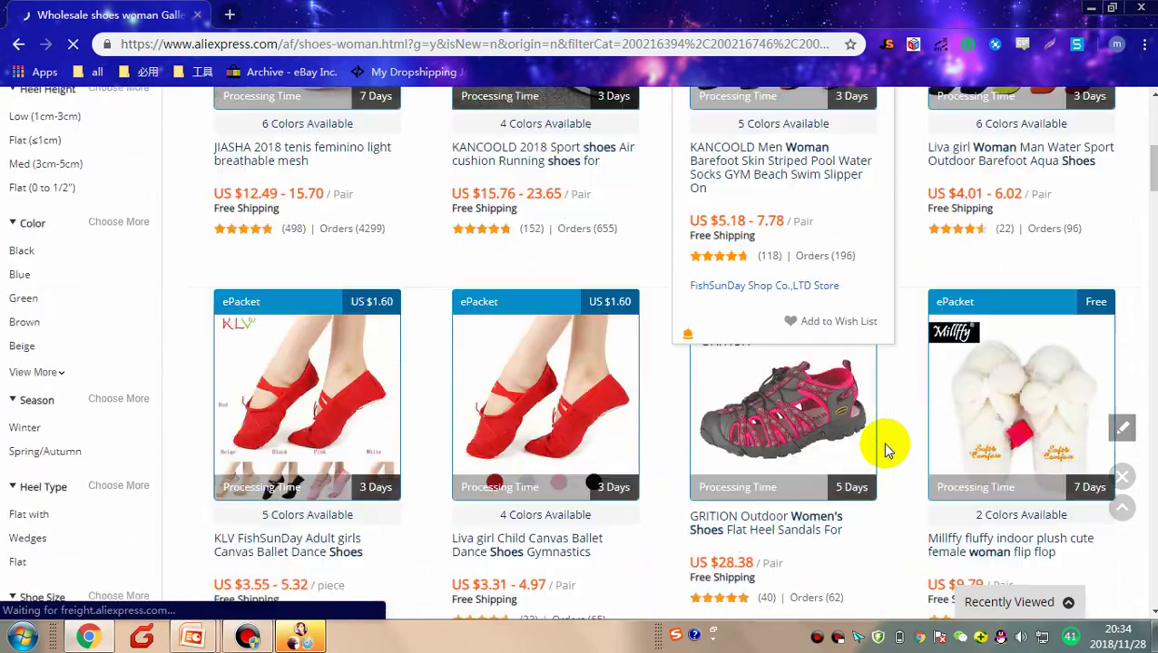
pyautogui.scroll(6, 882, 442)
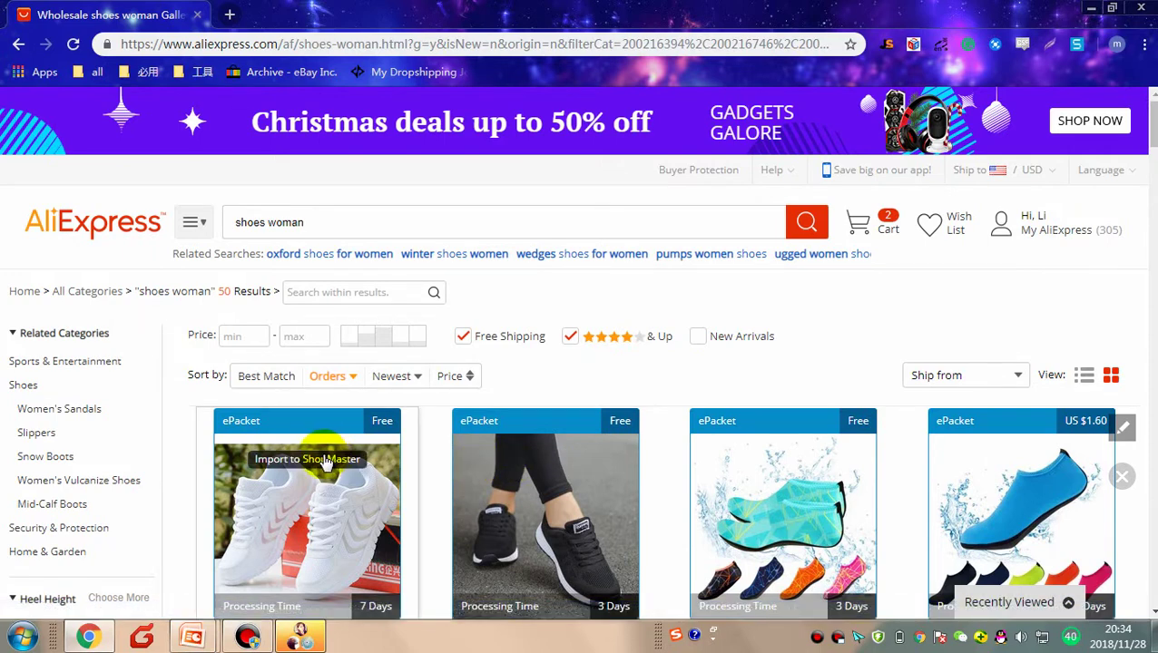
# Step: Import the white sneakers to ShopMaster, then bulk-import the whole current results page
pyautogui.click(310, 463)
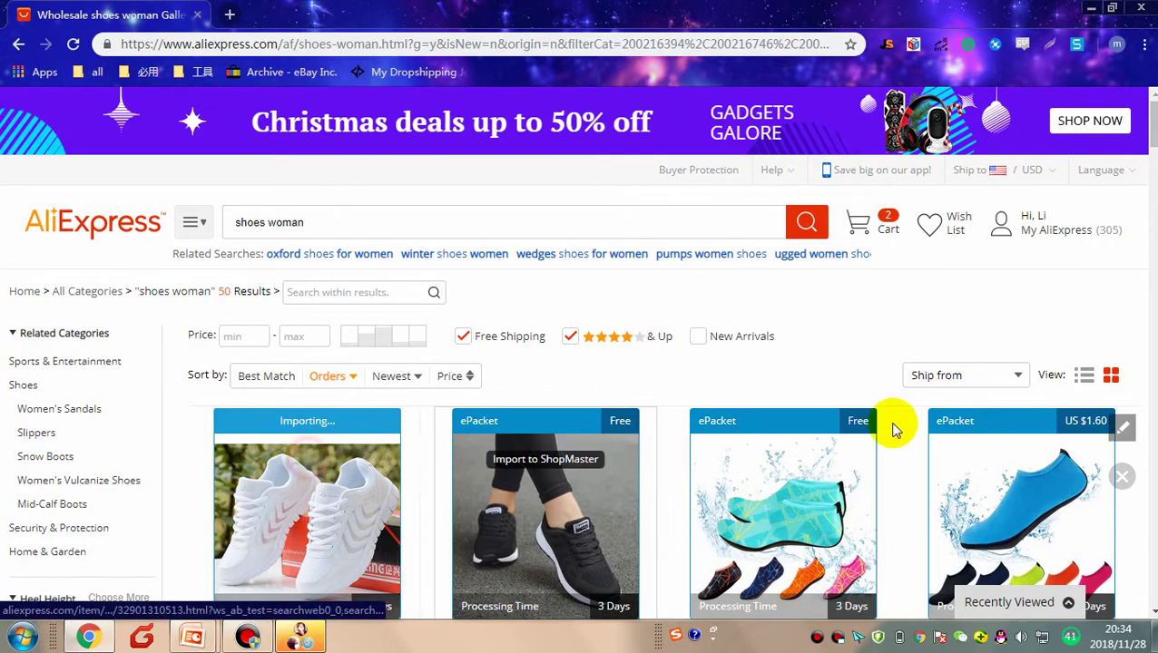
pyautogui.click(1078, 47)
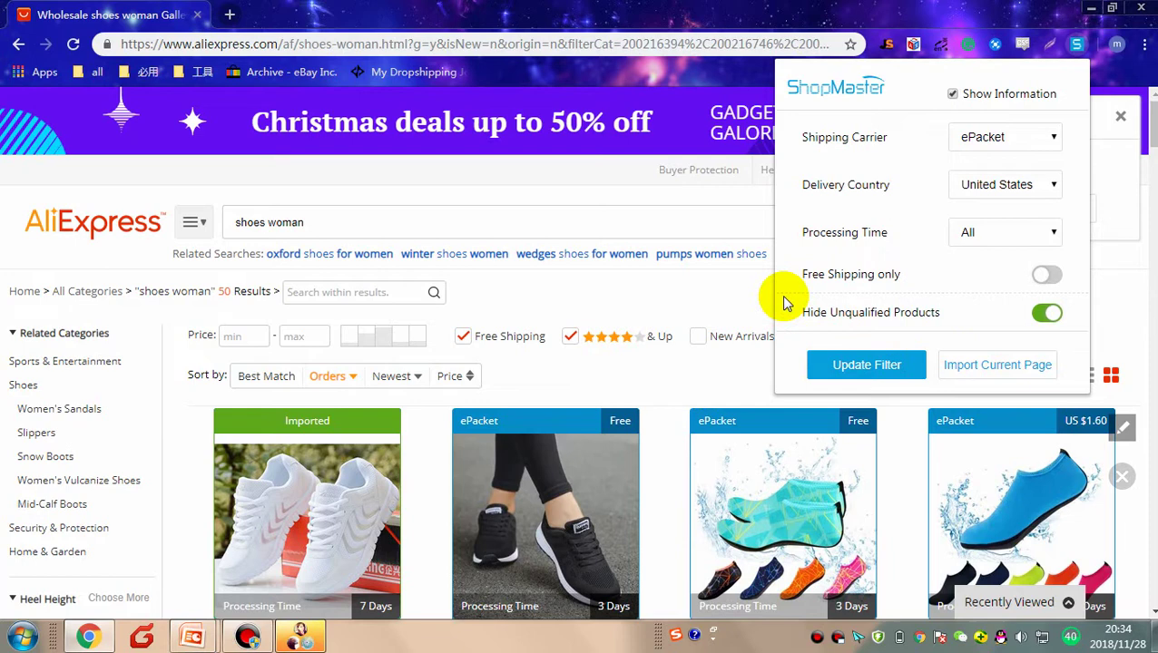
pyautogui.click(978, 365)
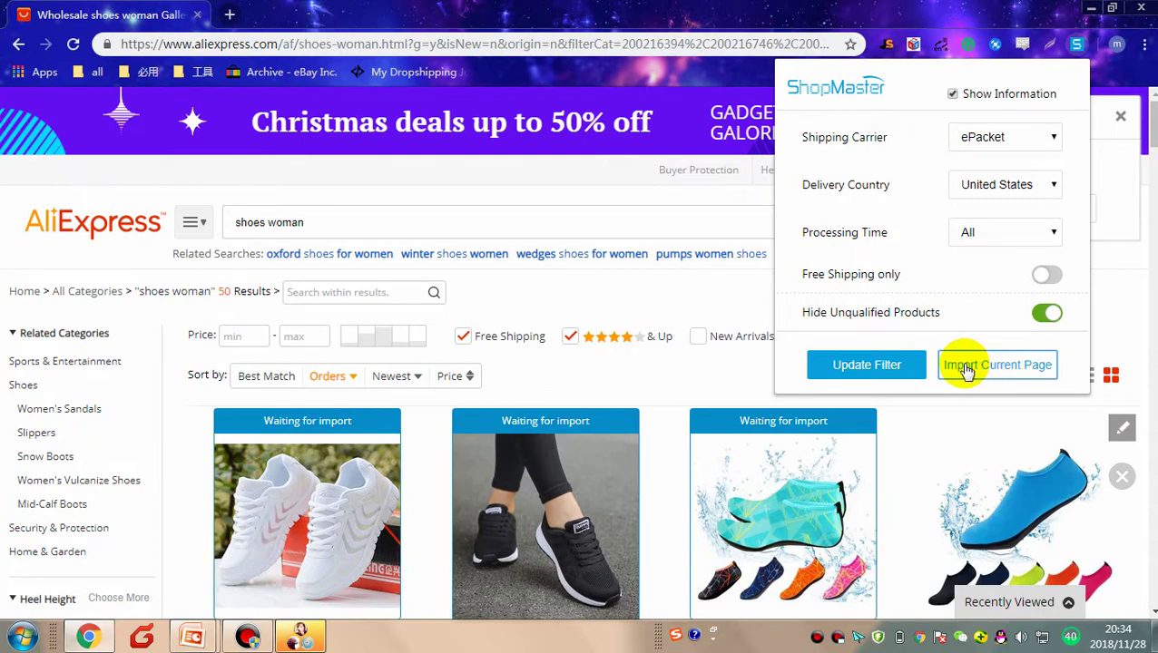
pyautogui.click(968, 366)
pyautogui.scroll(-3, 966, 375)
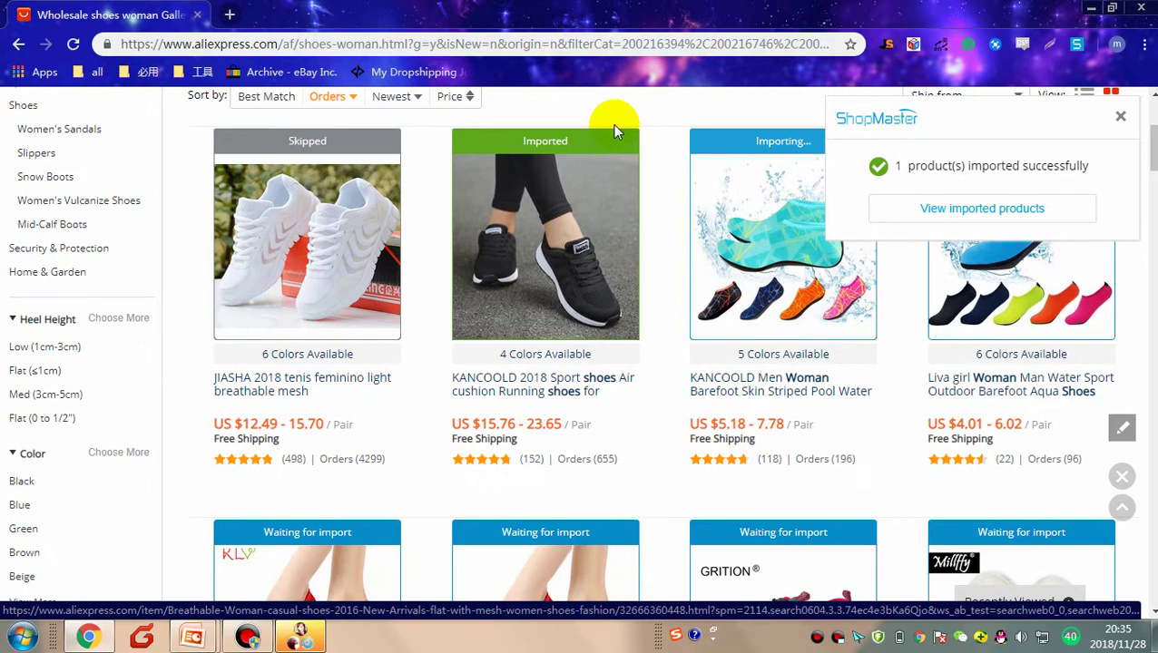
# Step: Close the ShopMaster import-success notices and go to the My AliExpress home page
pyautogui.click(1120, 116)
pyautogui.scroll(1, 811, 343)
pyautogui.scroll(2, 810, 343)
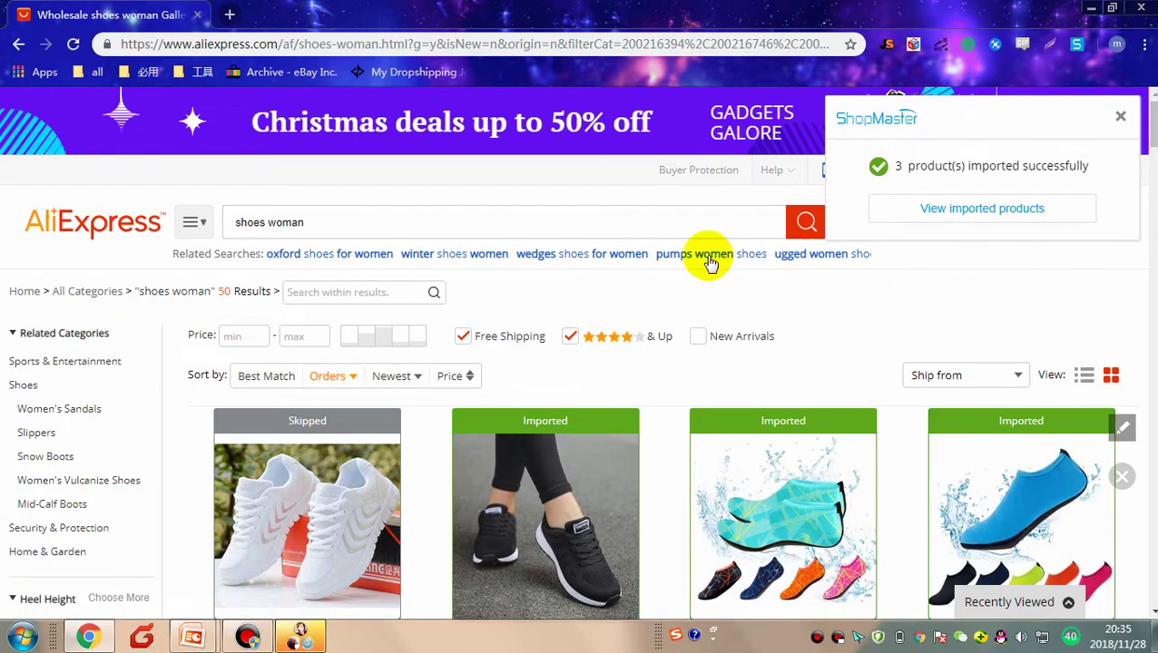
pyautogui.click(1120, 117)
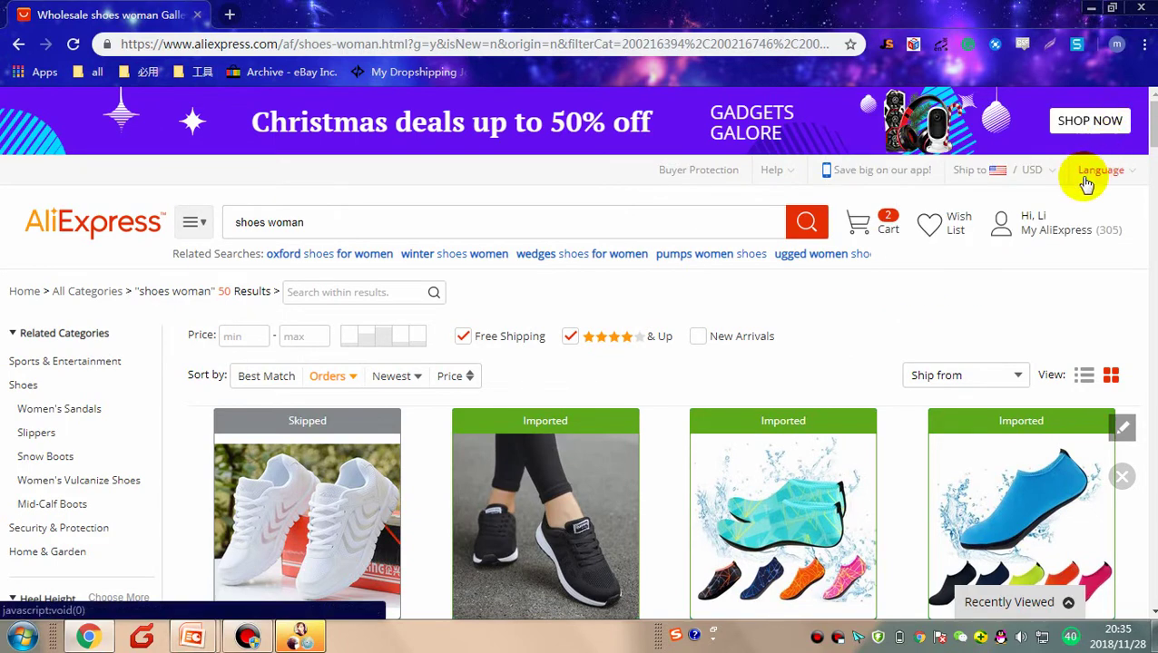
pyautogui.moveTo(1043, 234)
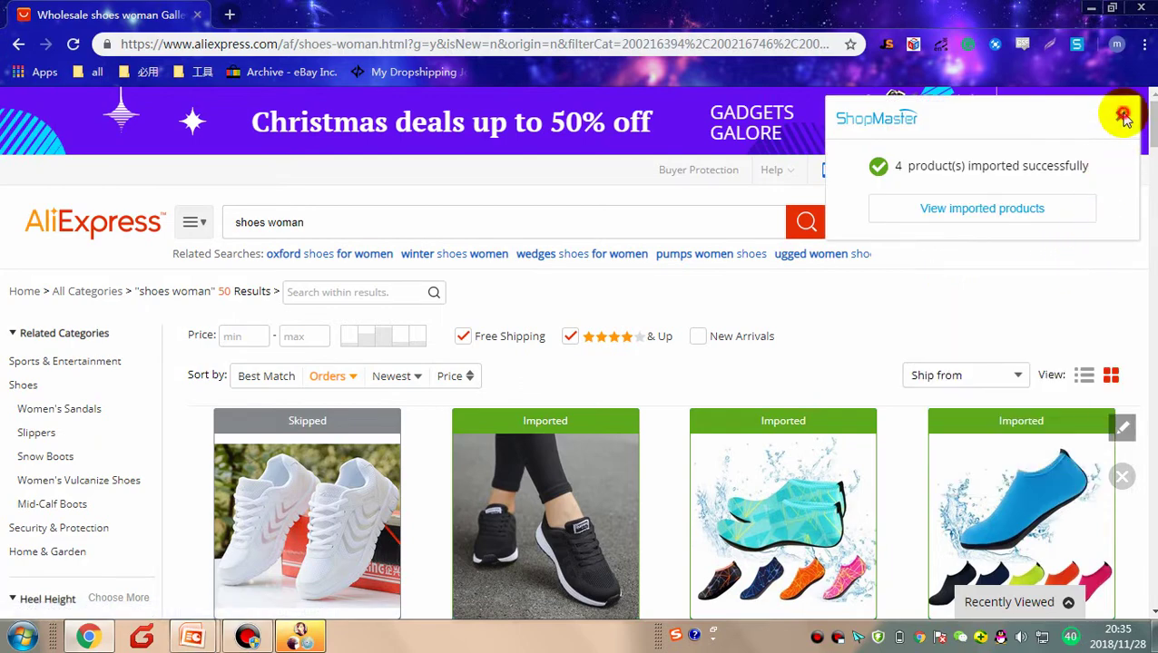
pyautogui.click(1120, 117)
pyautogui.moveTo(1097, 194)
pyautogui.click(1058, 237)
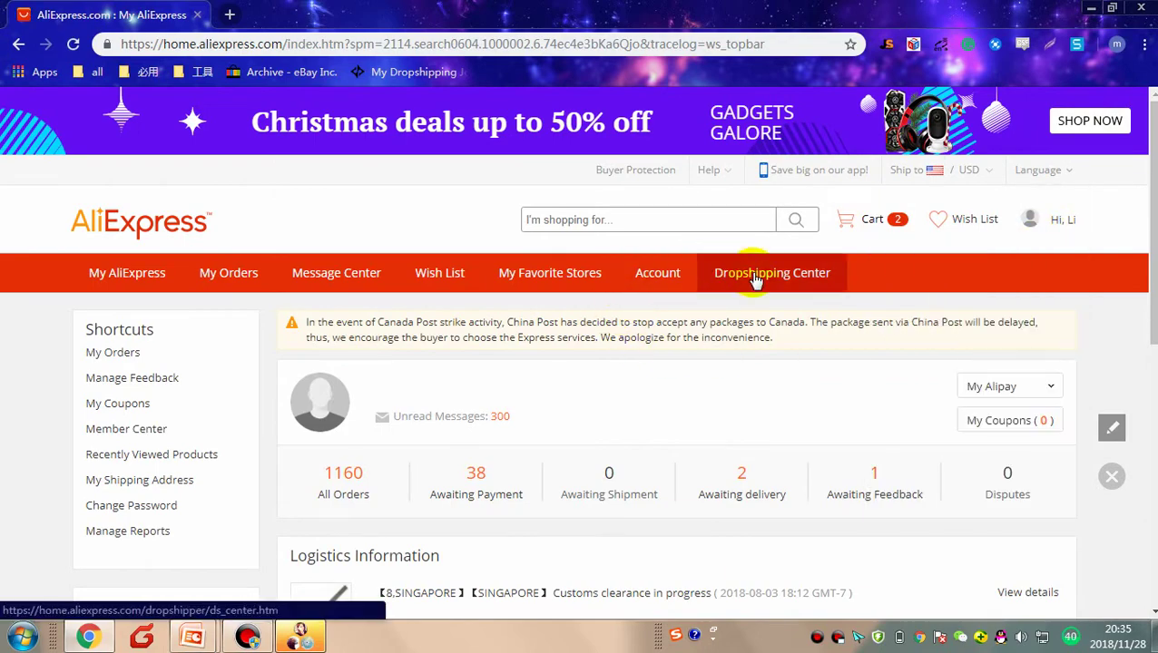
# Step: Open the Dropshipping Center and browse Hot DS Items like the US $2.98 TOMKAS phone case
pyautogui.click(756, 281)
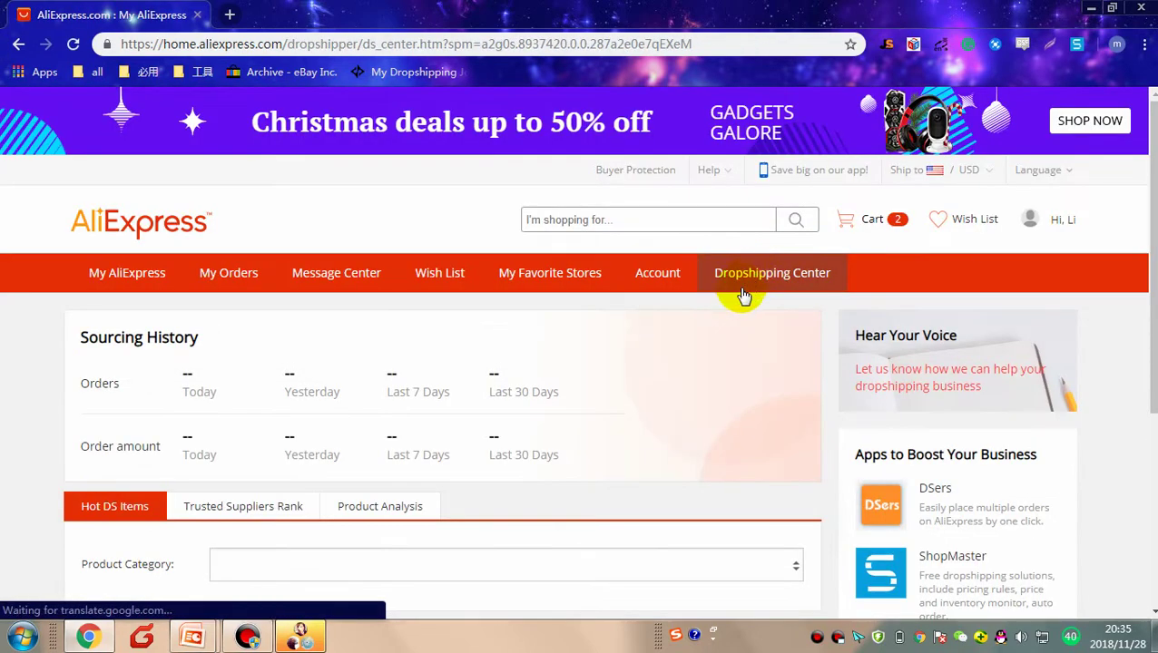
pyautogui.scroll(-3, 741, 294)
pyautogui.scroll(-2, 740, 294)
pyautogui.scroll(1, 724, 318)
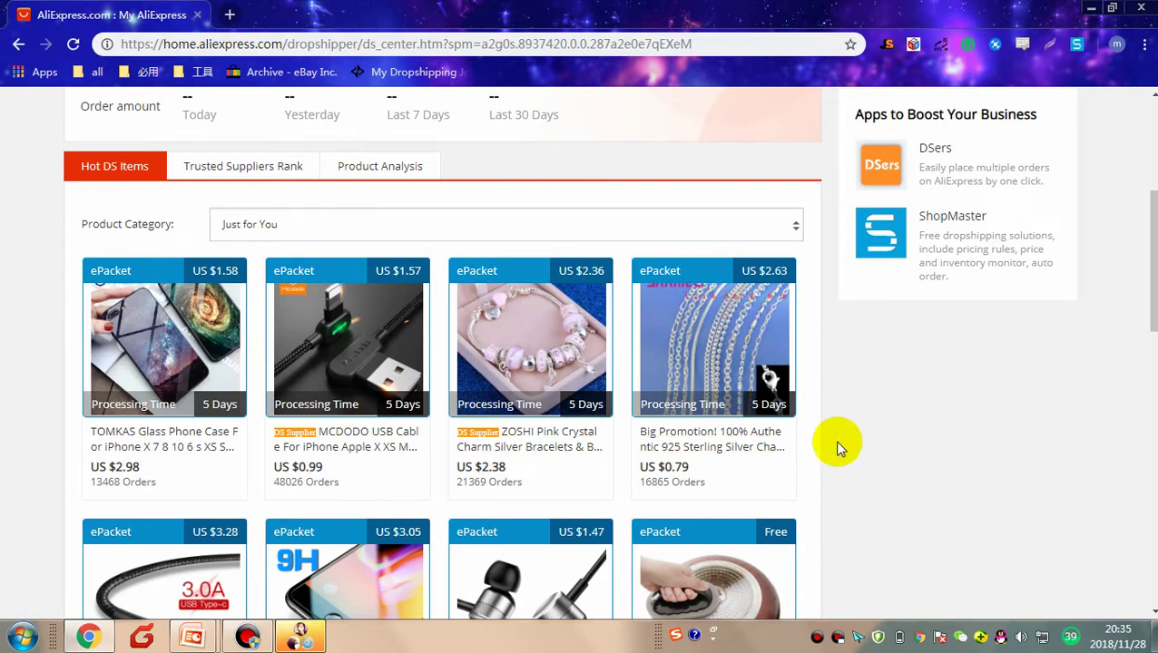
# Step: Show the Trusted Suppliers Rank list, led by TRENDSGAL and Lisa Pro Store
pyautogui.click(205, 178)
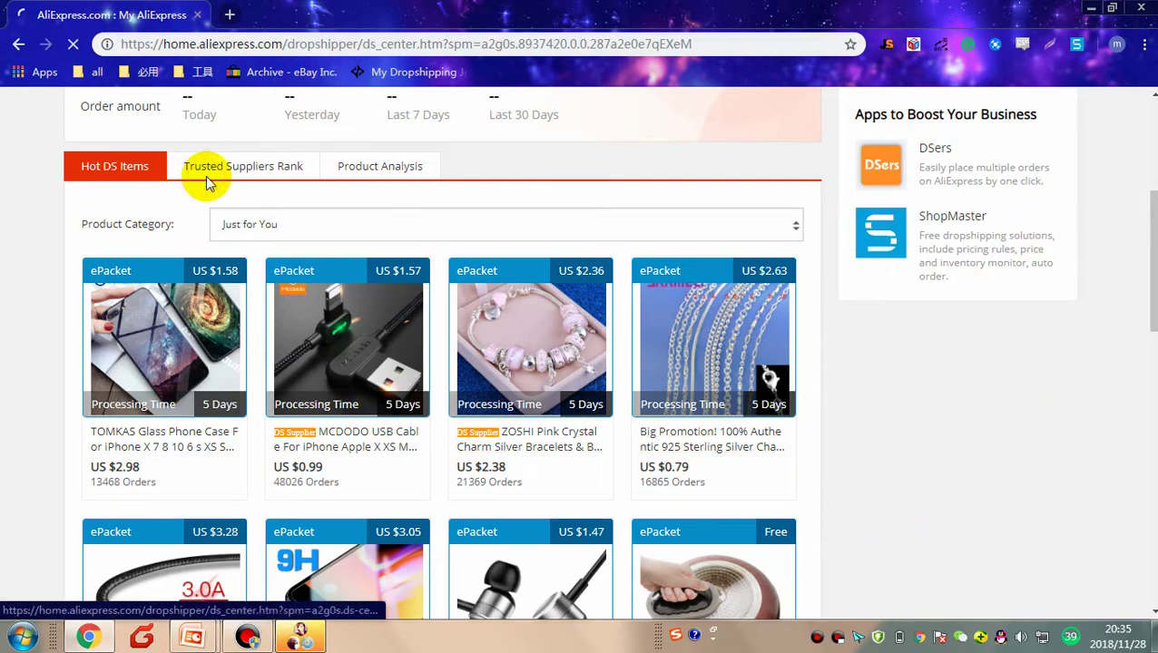
pyautogui.scroll(-3, 216, 284)
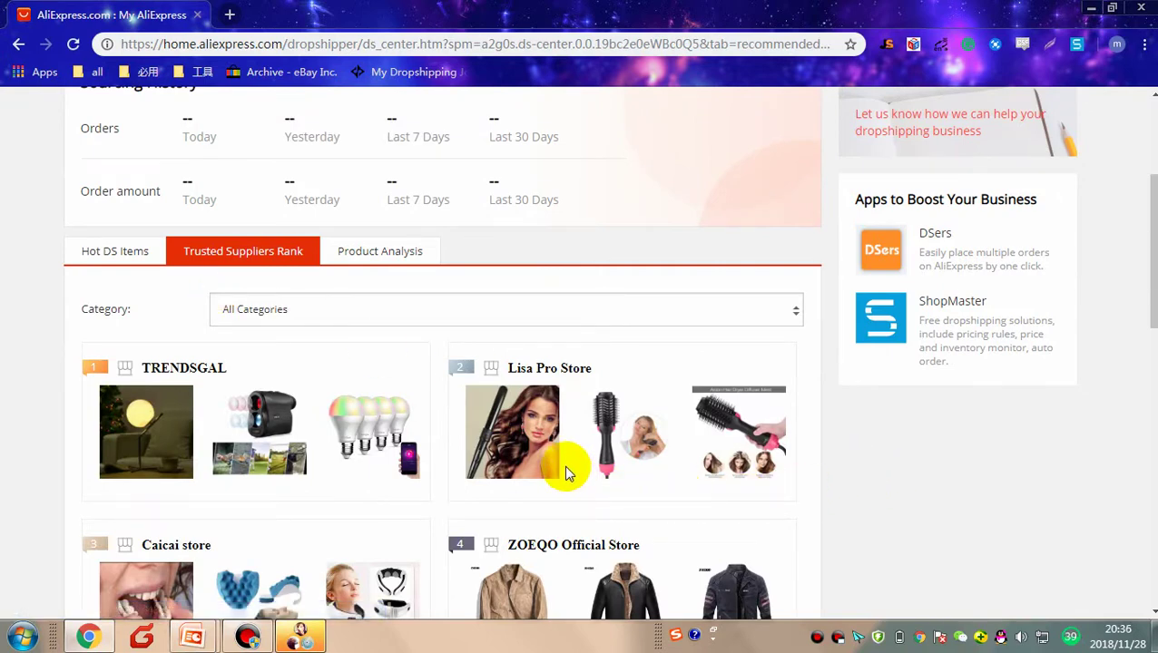
# Step: Switch to the Product Analysis tab and click into its empty product URL field
pyautogui.click(381, 254)
pyautogui.scroll(-4, 372, 400)
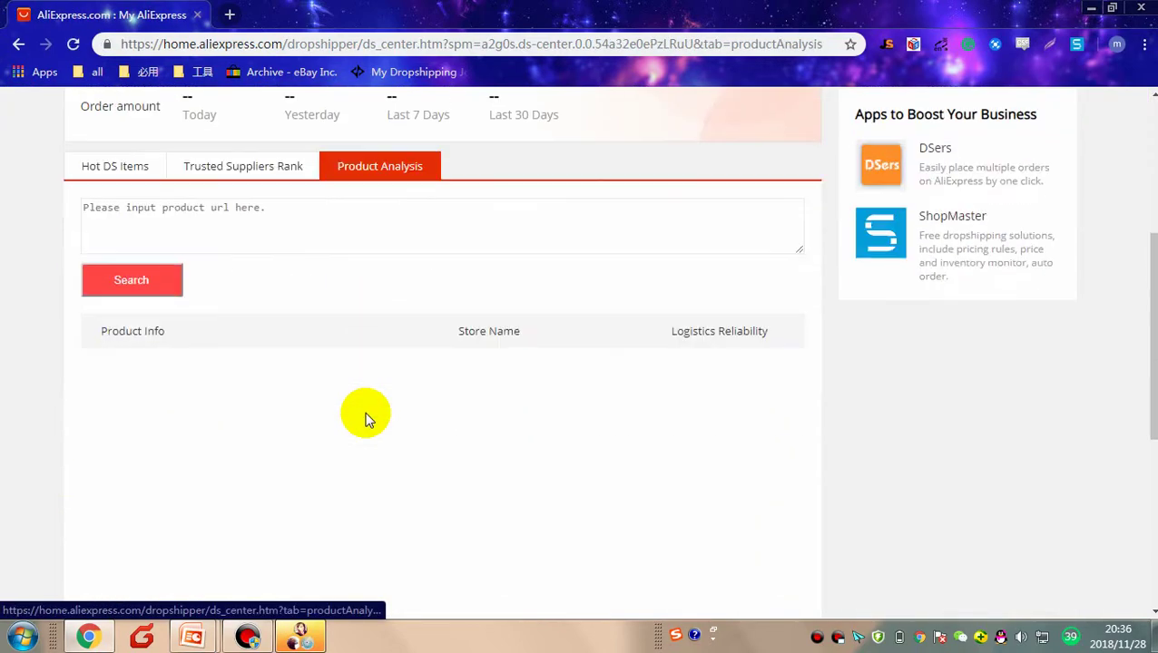
pyautogui.click(254, 218)
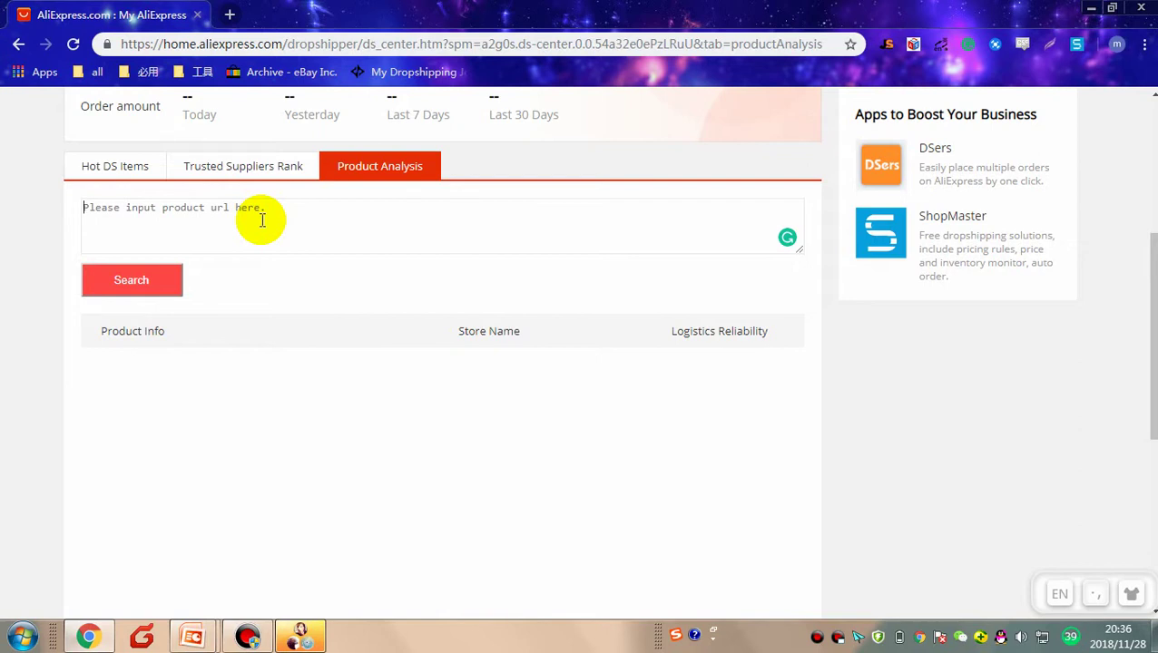
pyautogui.scroll(1, 378, 277)
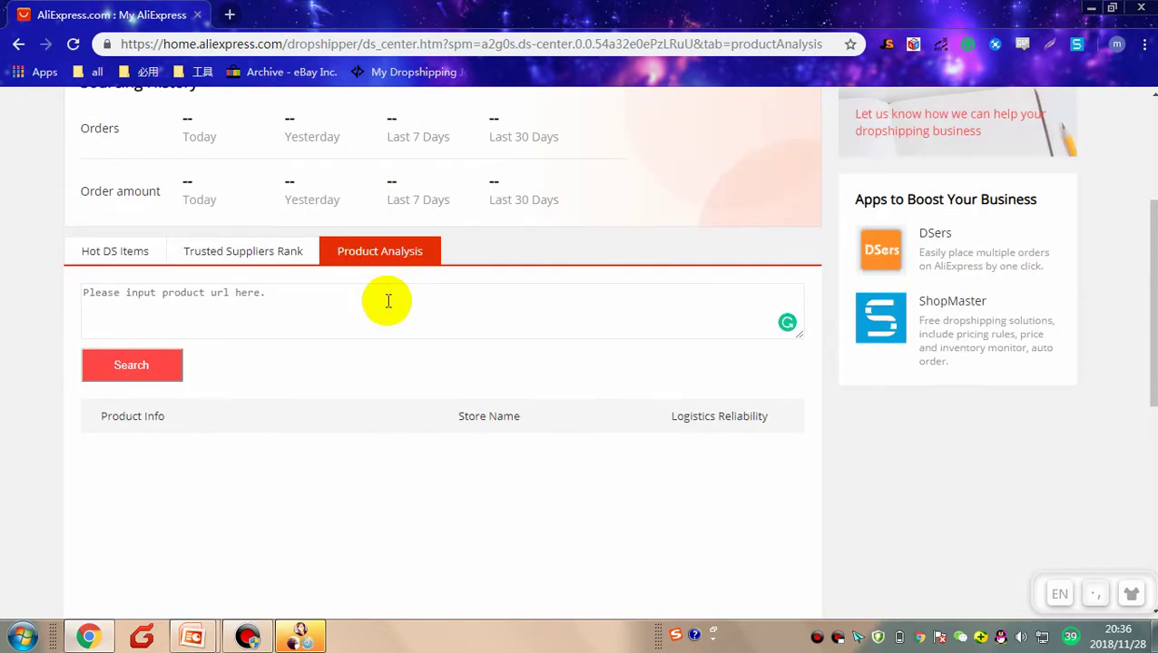
pyautogui.scroll(3, 337, 313)
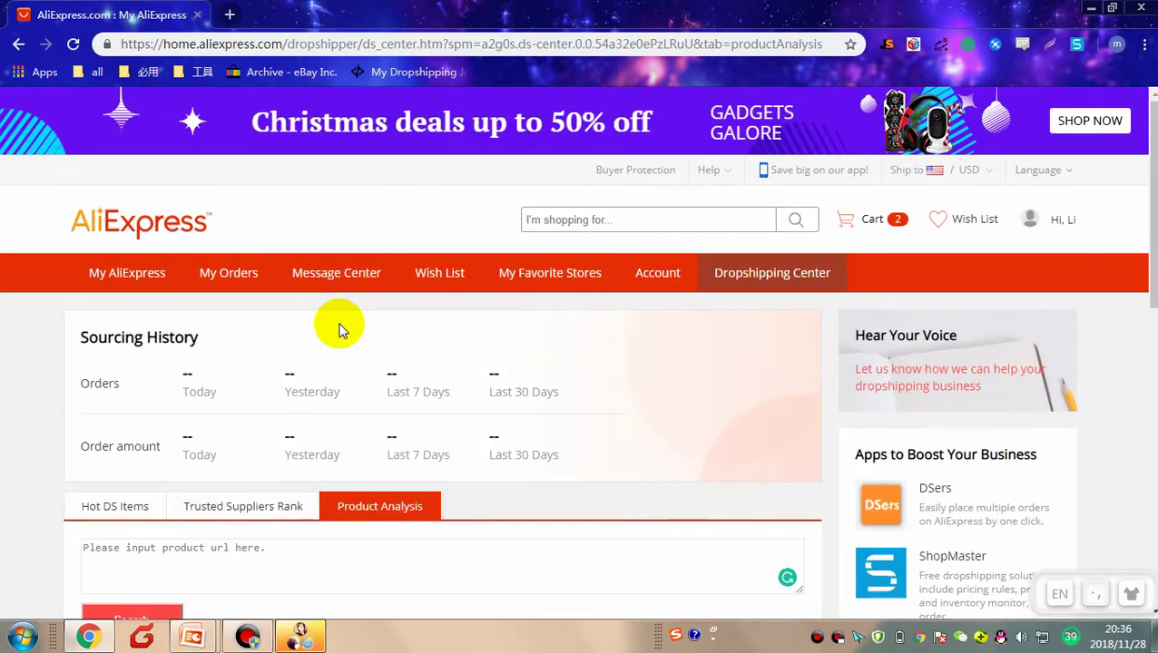
pyautogui.scroll(-3, 338, 330)
pyautogui.scroll(2, 339, 326)
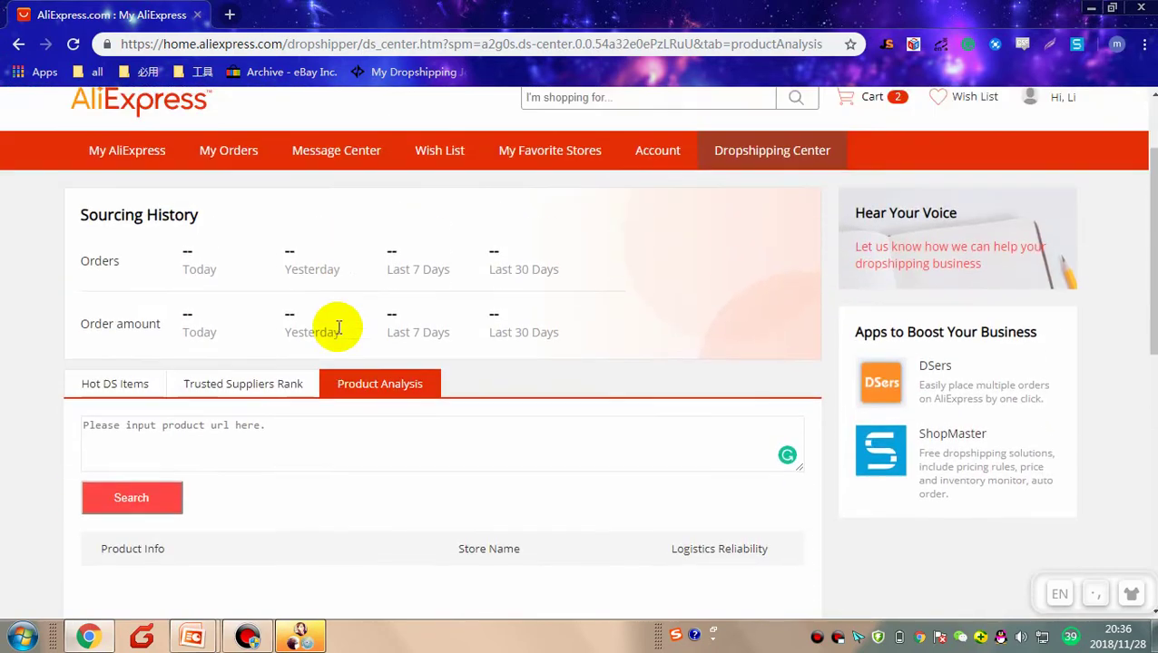
pyautogui.scroll(-1, 498, 273)
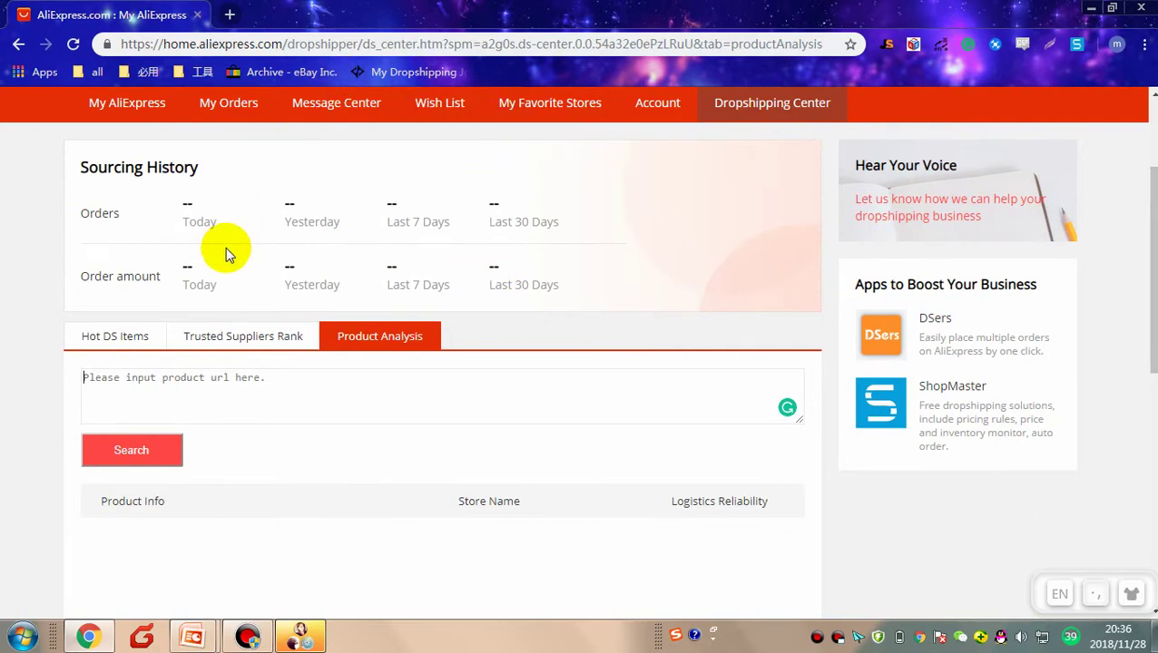
pyautogui.click(116, 336)
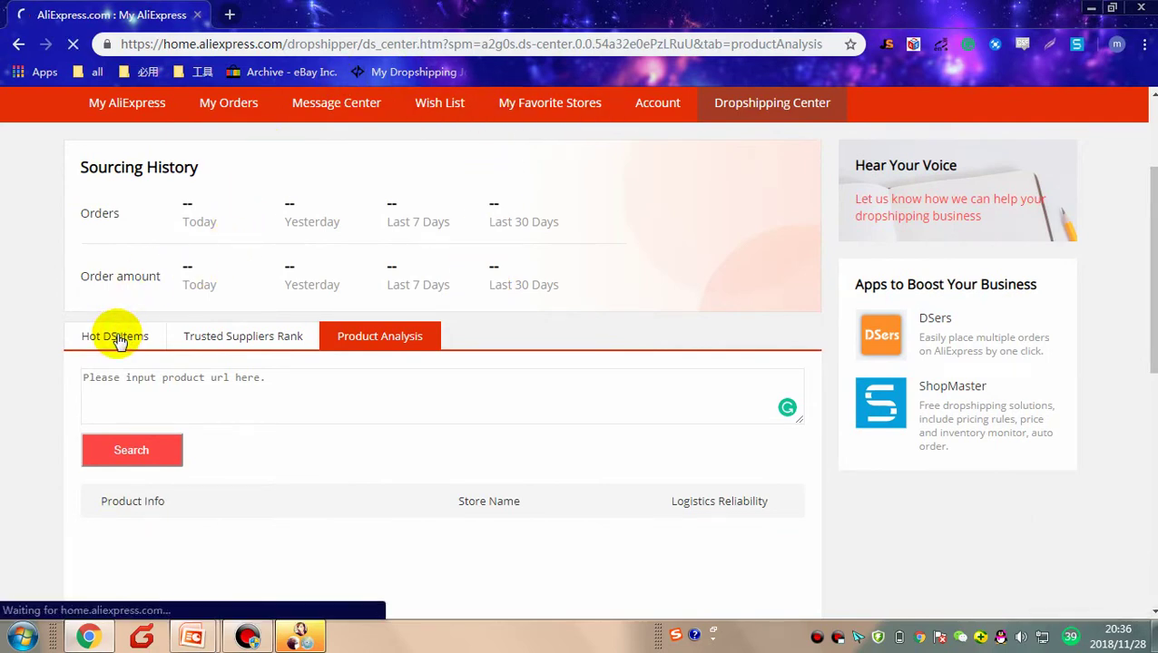
# Step: On Hot DS Items, bring up ShopMaster's filter panel set to ePacket and United States
pyautogui.scroll(-2, 118, 332)
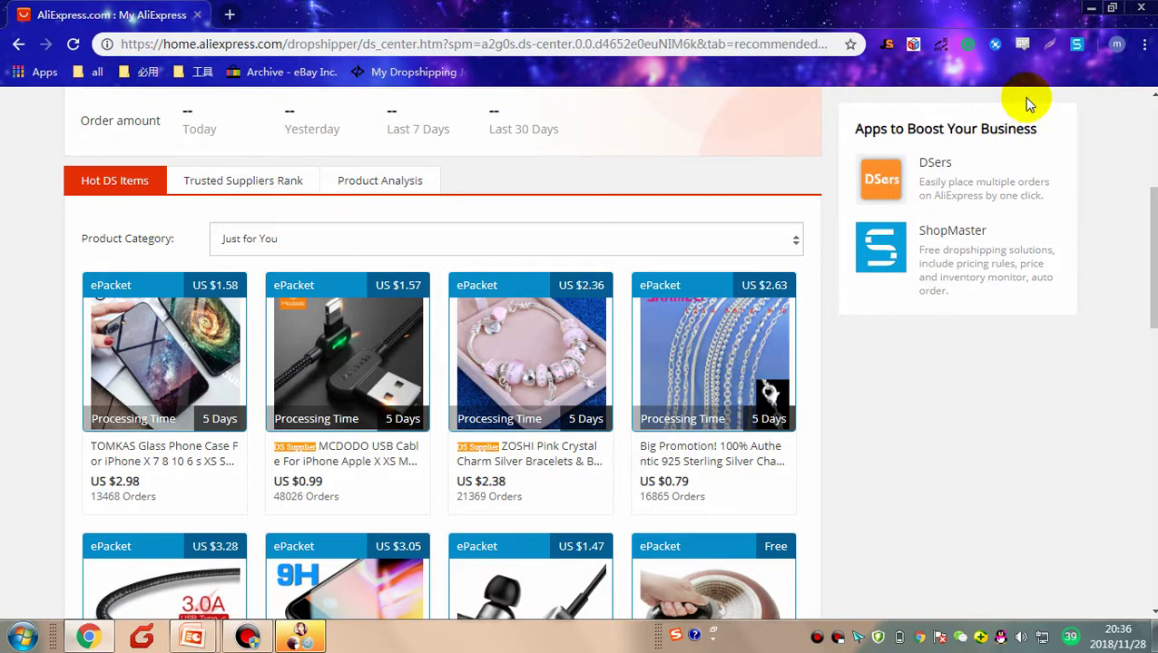
pyautogui.click(1077, 45)
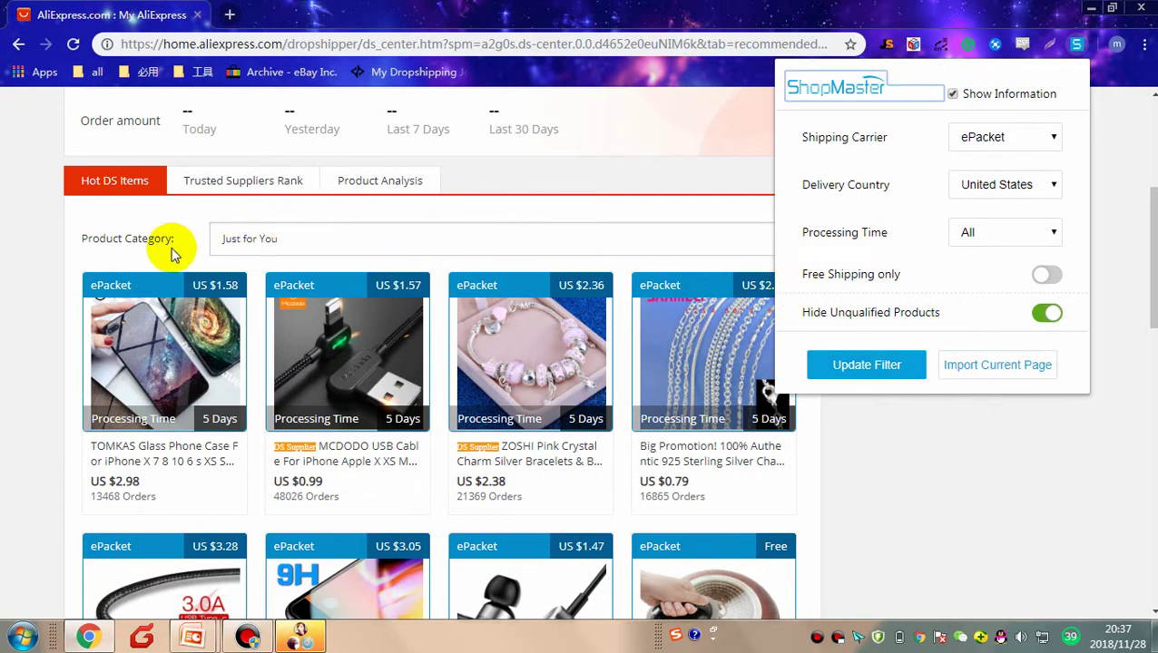
# Step: Dismiss ShopMaster and set Product Category to Women's Clothing & Accessories
pyautogui.click(238, 237)
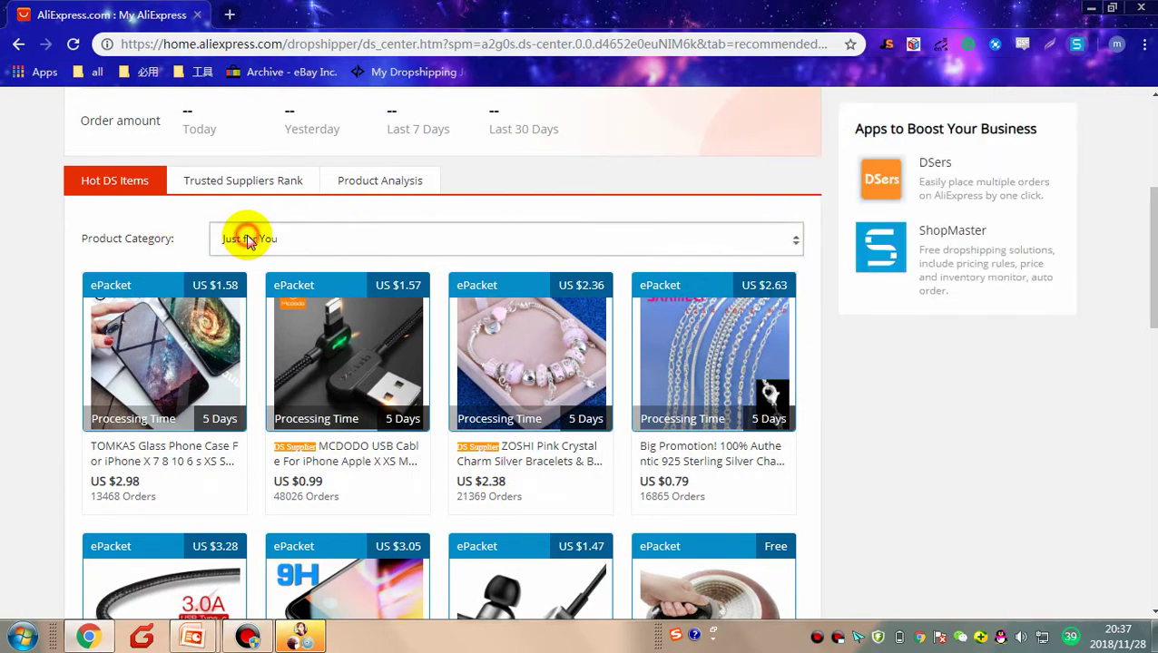
pyautogui.click(236, 238)
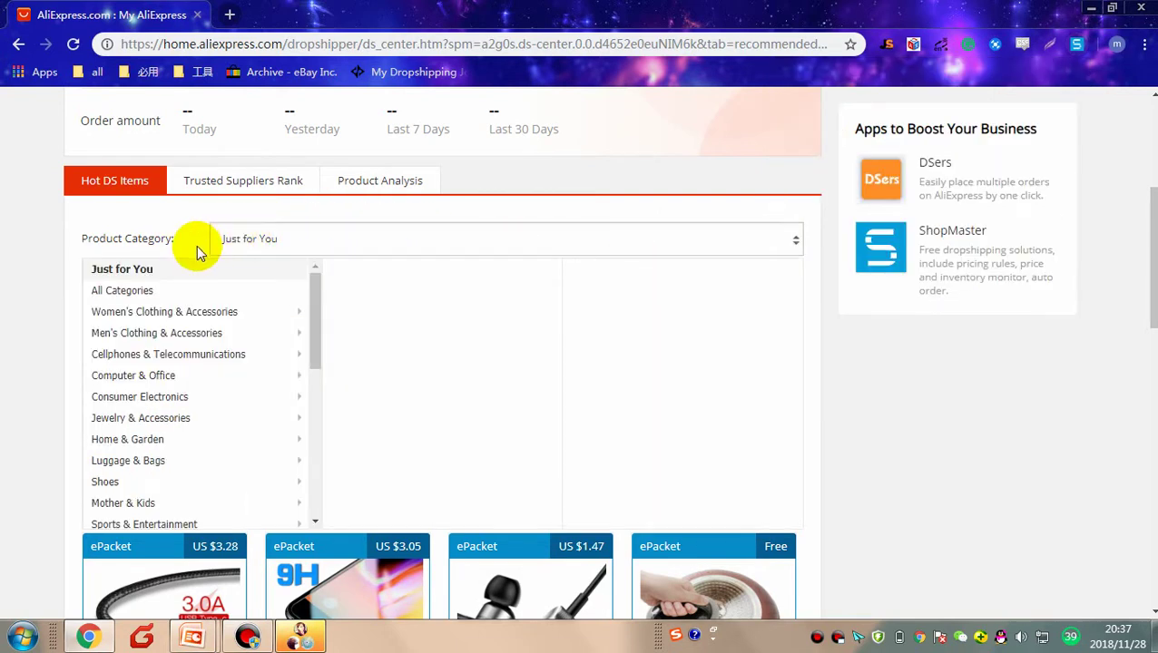
pyautogui.click(145, 311)
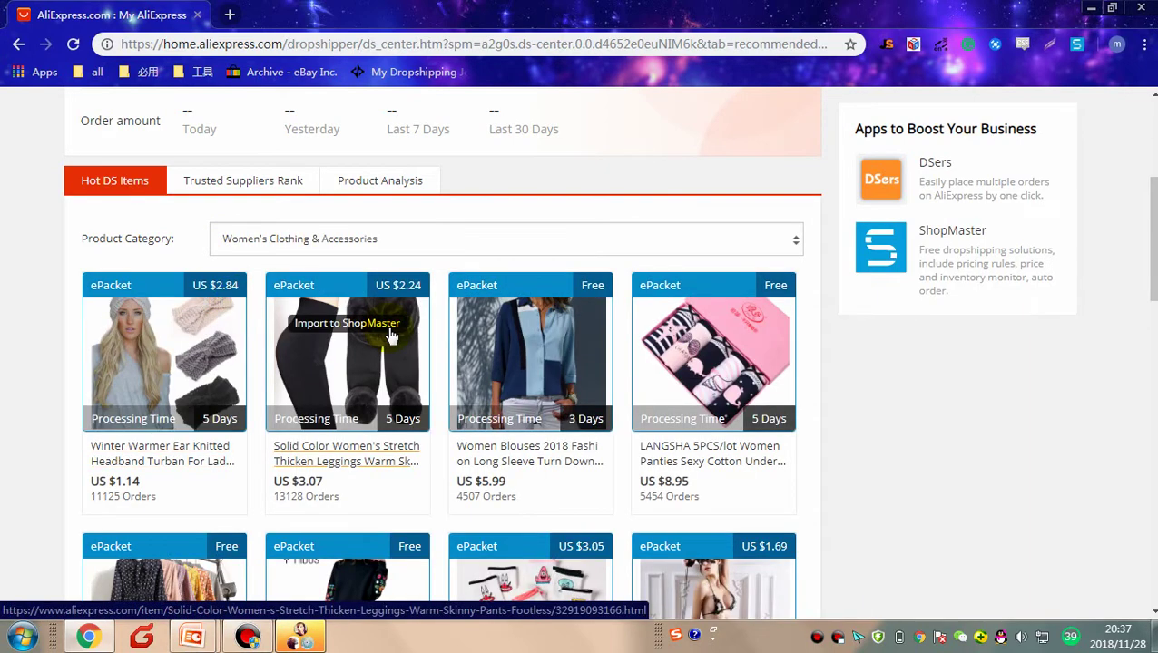
pyautogui.scroll(2, 383, 327)
pyautogui.scroll(-1, 383, 347)
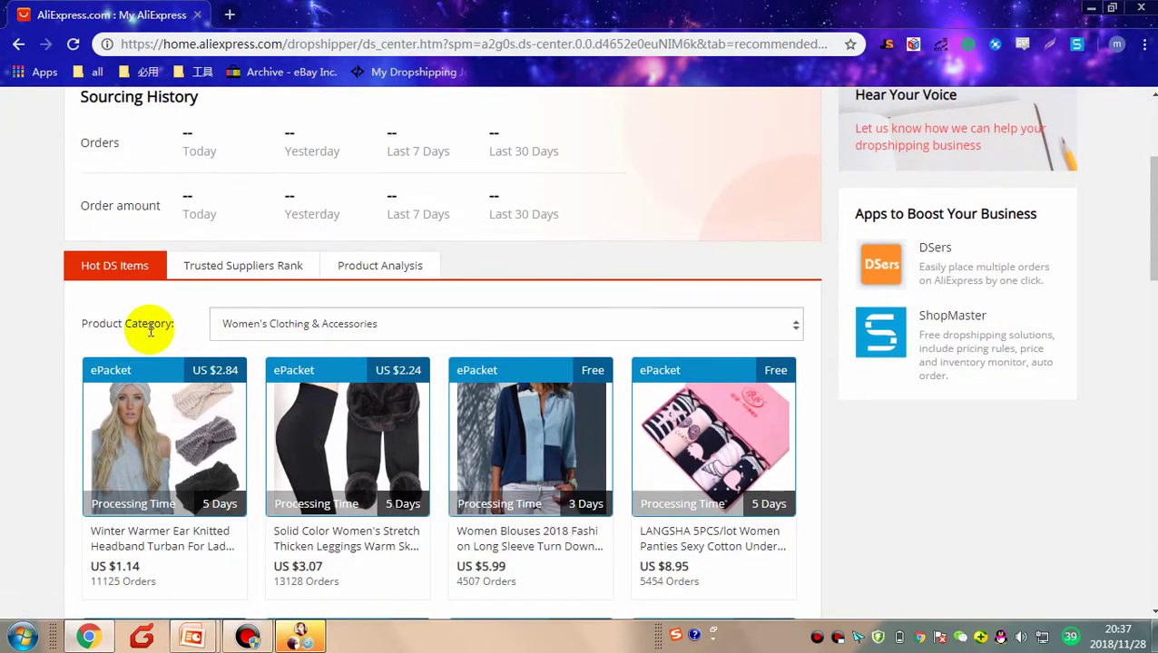
# Step: Set ShopMaster's filter to ePacket, United States and ≤7 Days processing time, then update it
pyautogui.click(1077, 43)
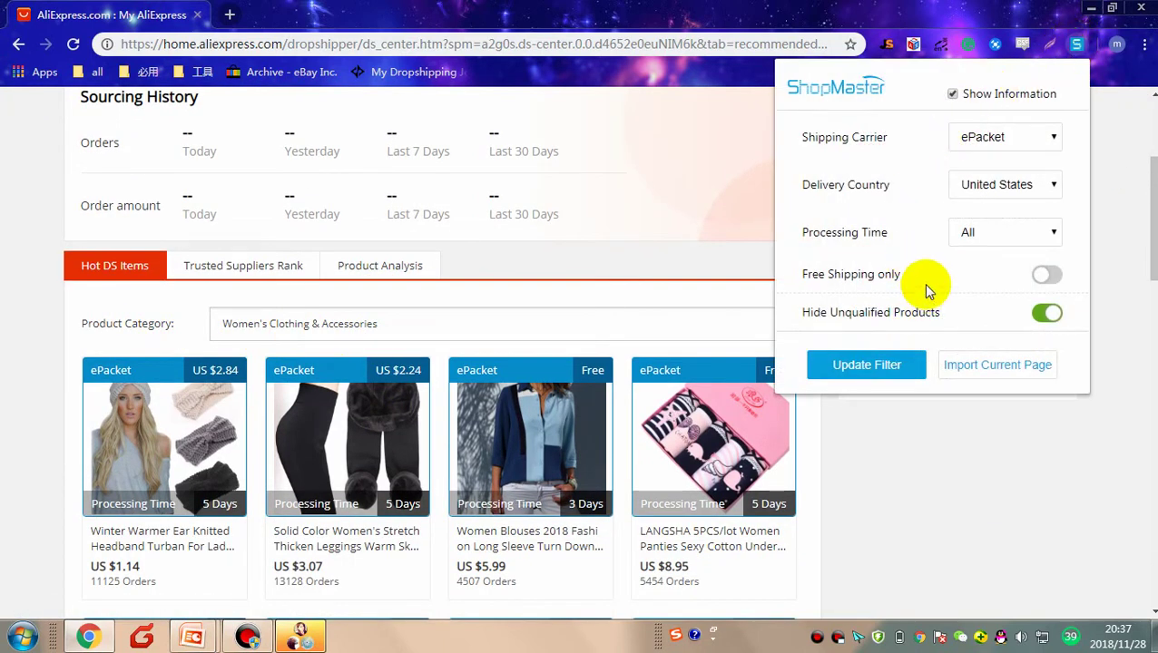
pyautogui.click(1006, 141)
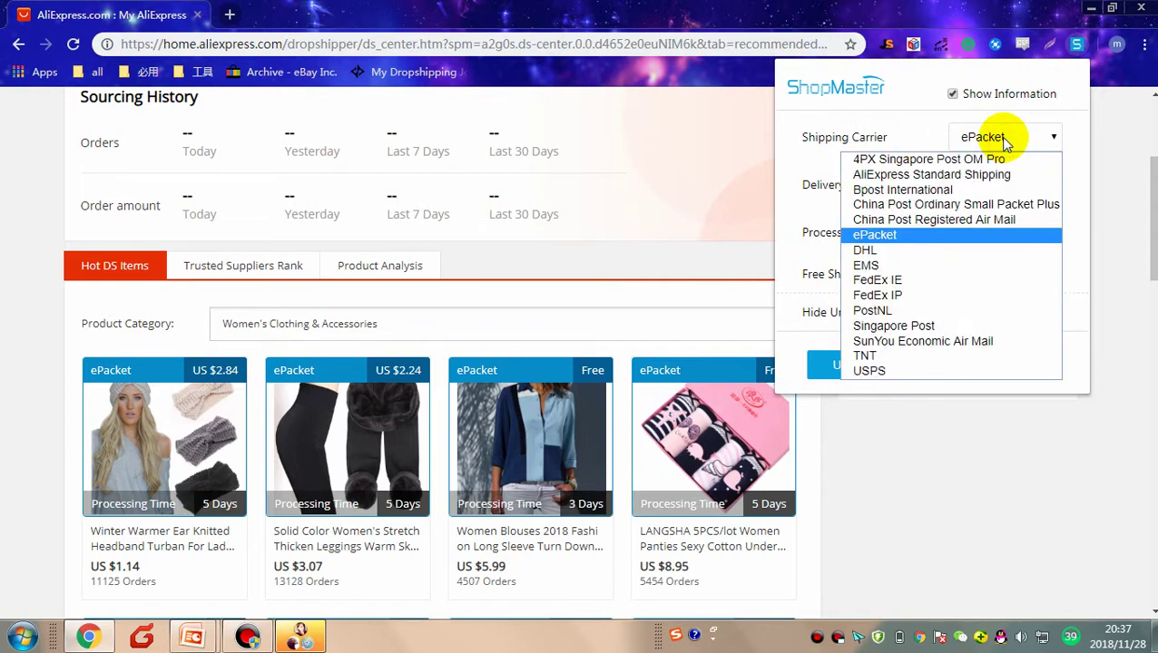
pyautogui.click(944, 235)
pyautogui.click(992, 186)
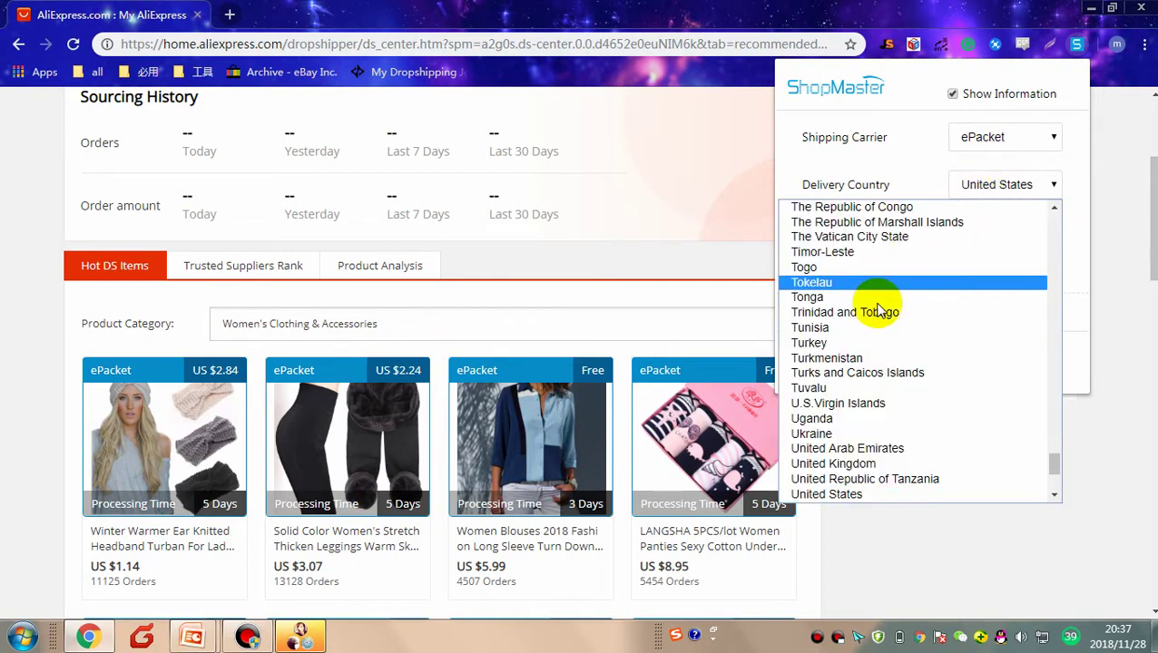
pyautogui.scroll(-4, 870, 336)
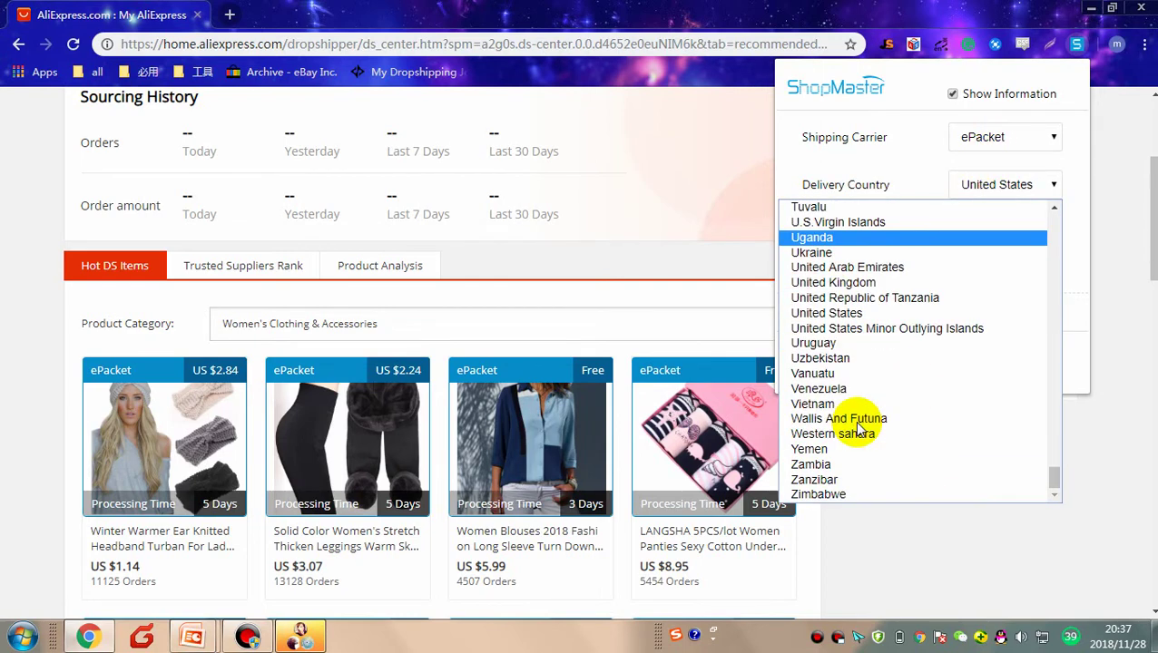
pyautogui.click(851, 317)
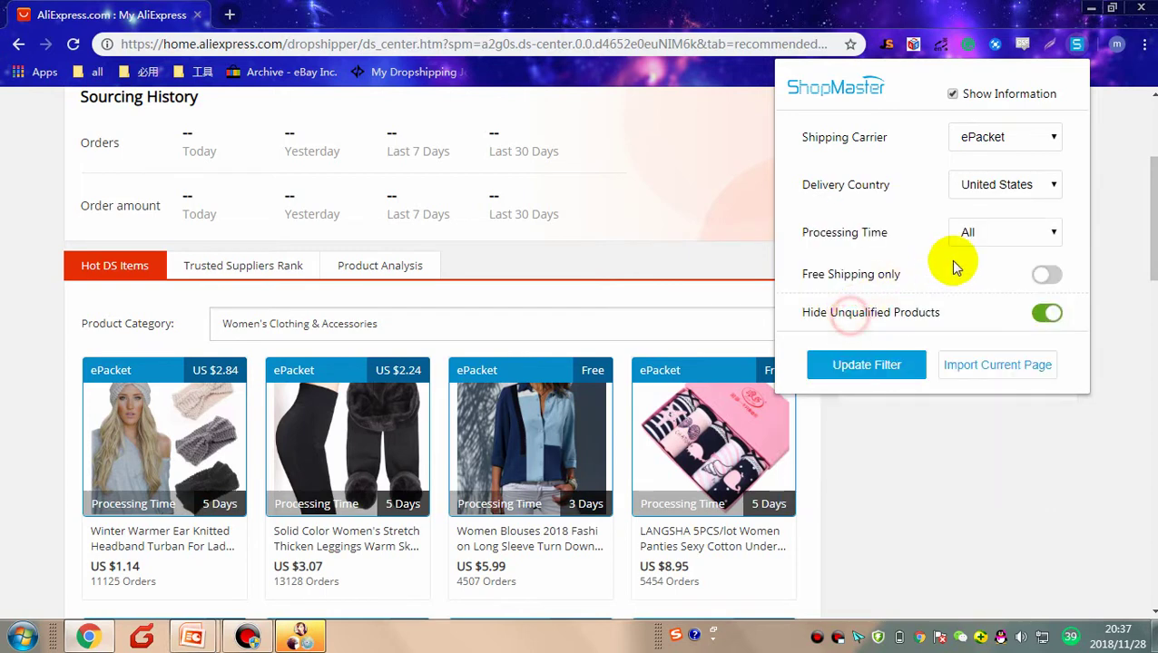
pyautogui.click(1003, 233)
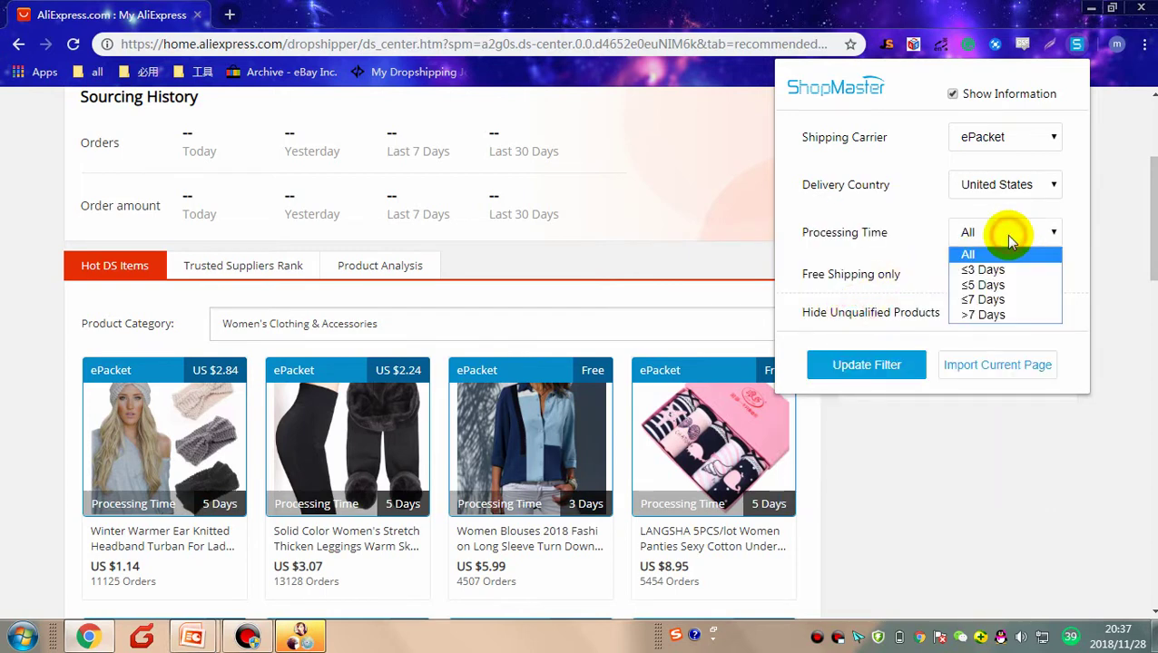
pyautogui.click(988, 301)
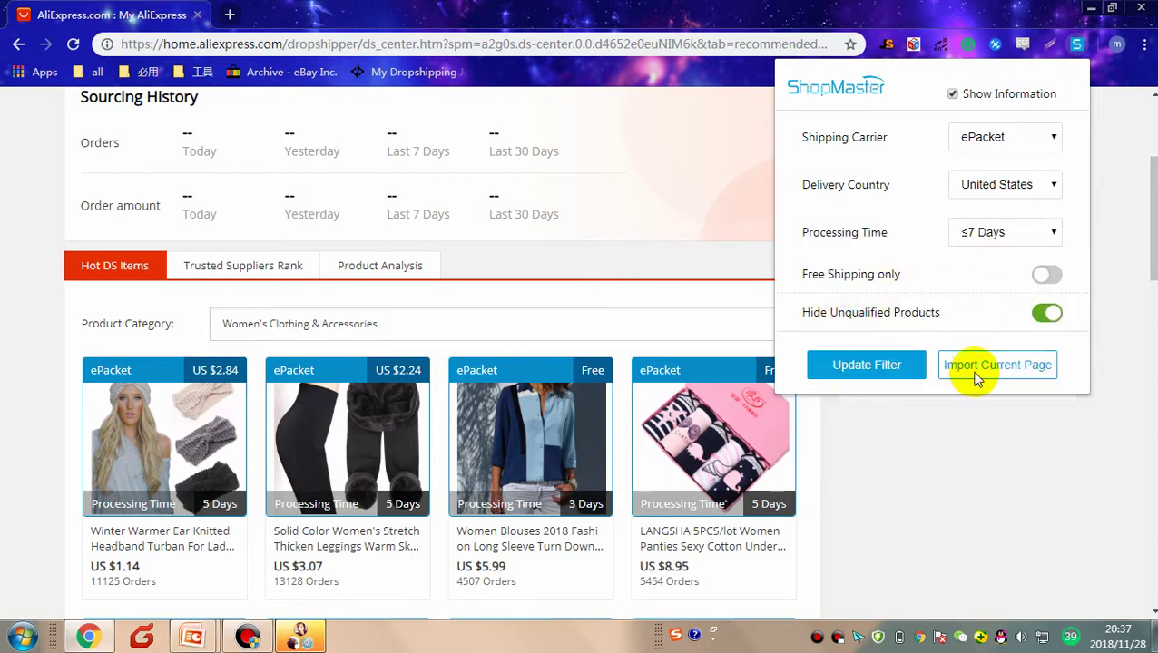
pyautogui.click(867, 365)
pyautogui.scroll(-3, 864, 390)
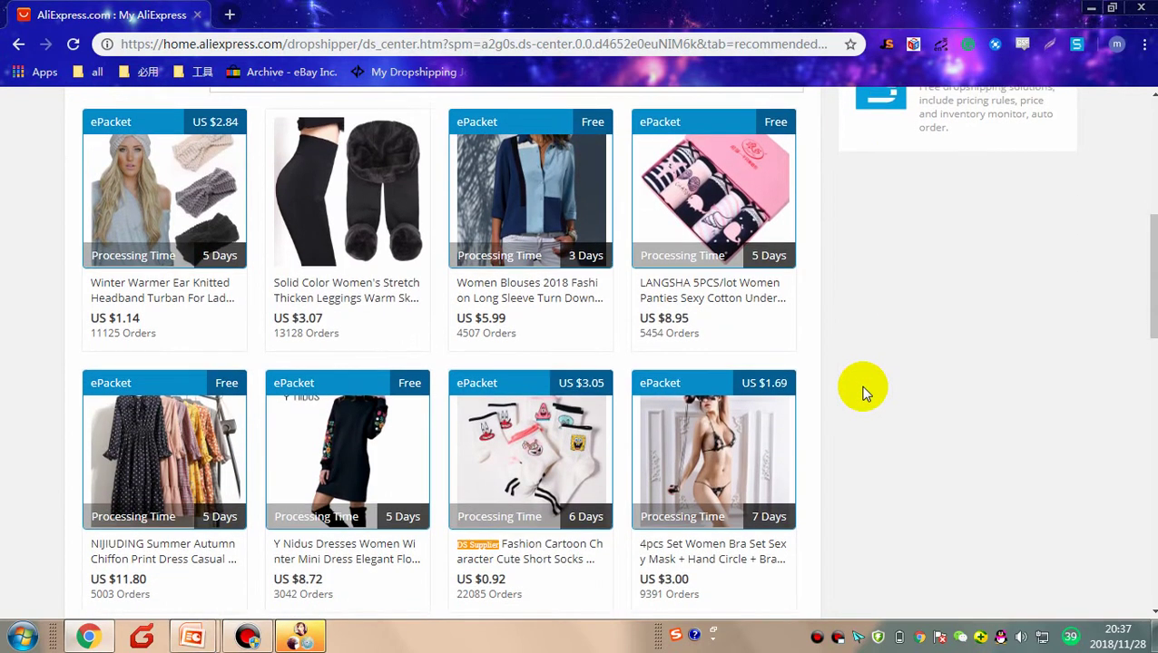
pyautogui.scroll(2, 817, 425)
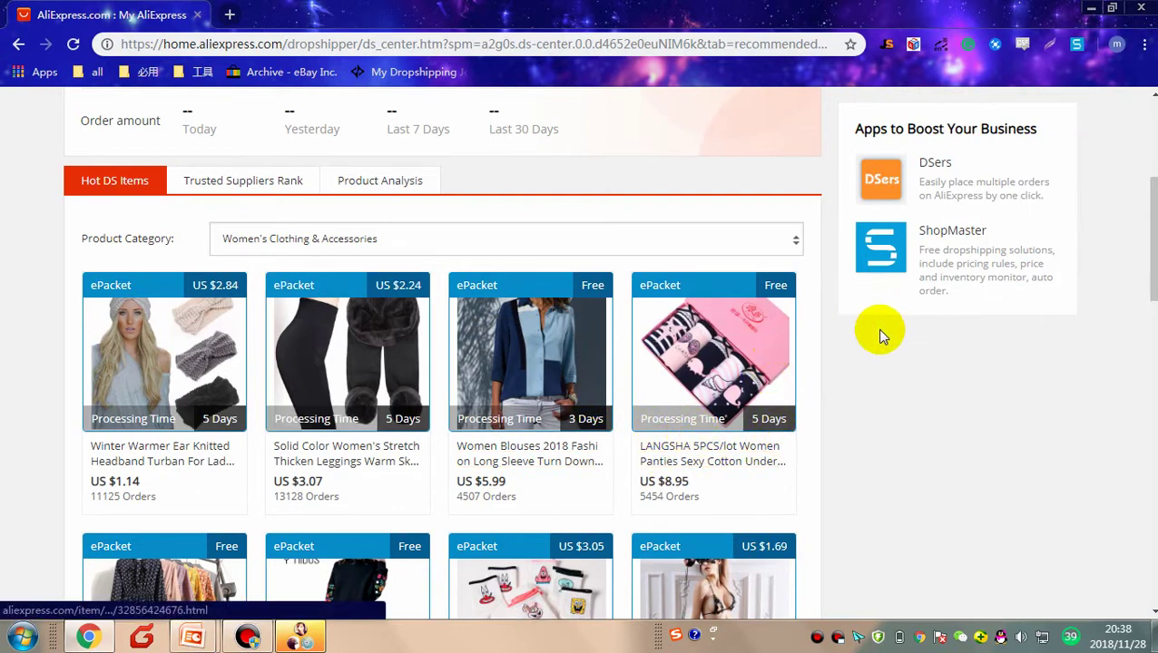
# Step: Import all Women's Clothing products on this Hot DS Items page via ShopMaster's Import Current Page
pyautogui.click(1077, 44)
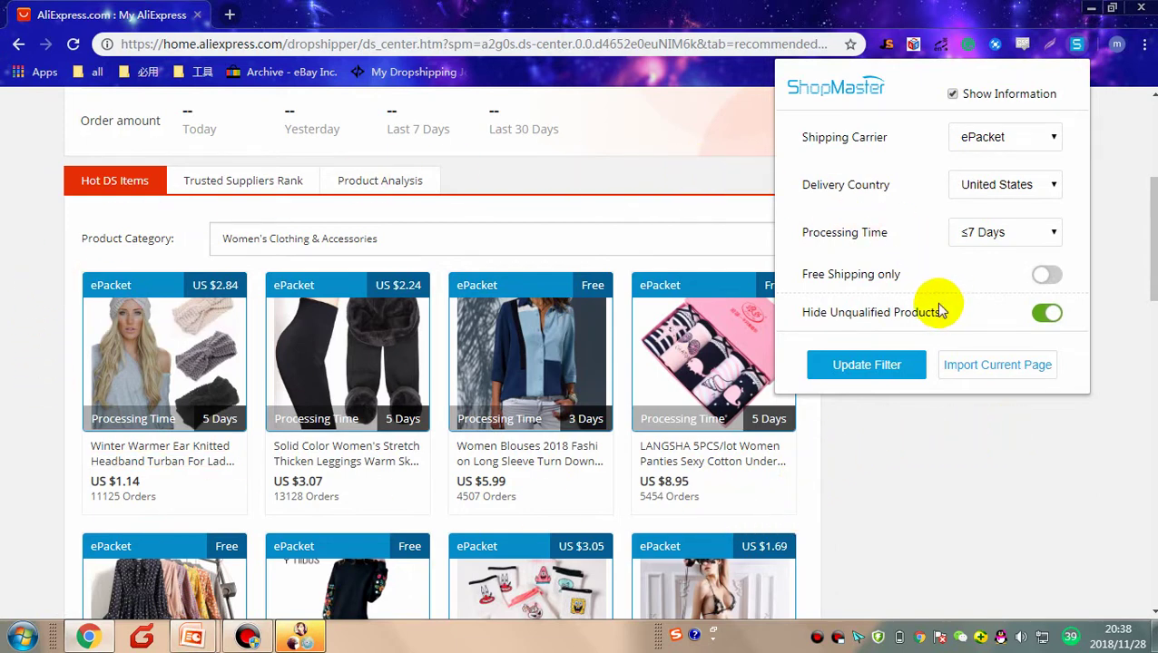
pyautogui.click(968, 367)
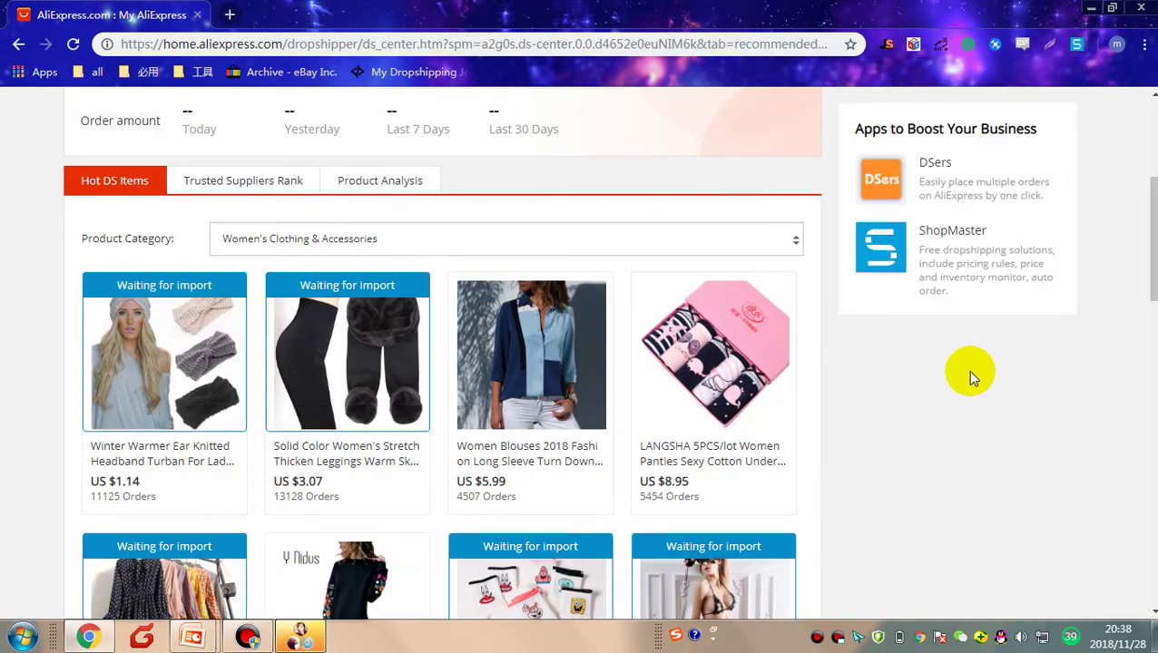
pyautogui.scroll(3, 914, 383)
pyautogui.scroll(12, 870, 459)
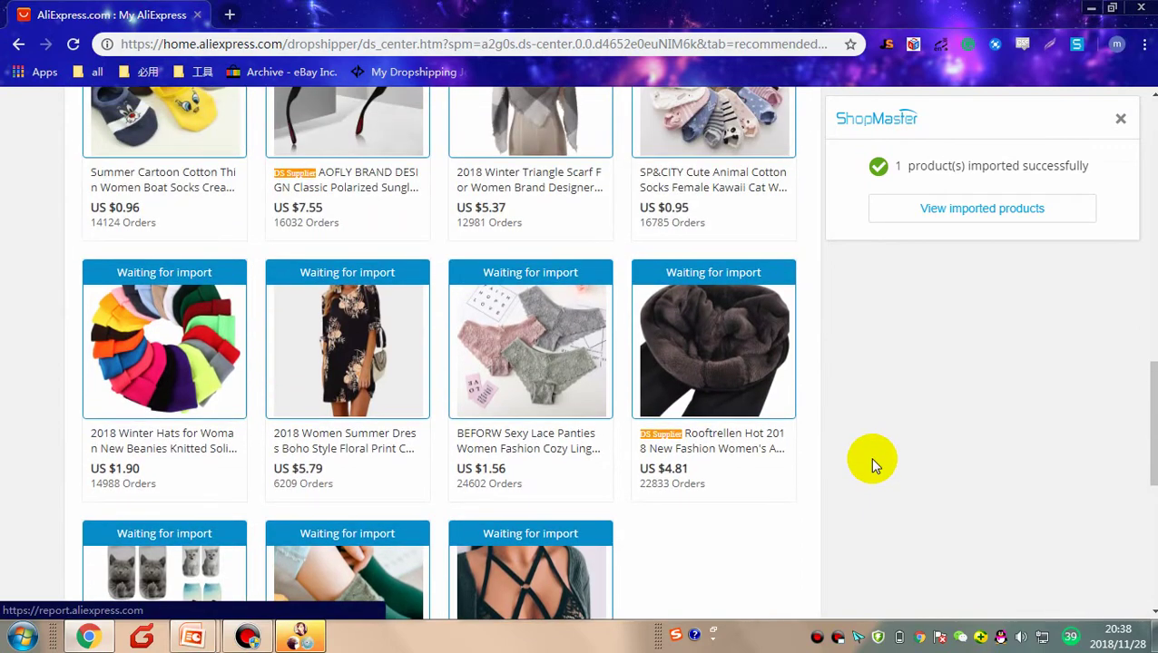